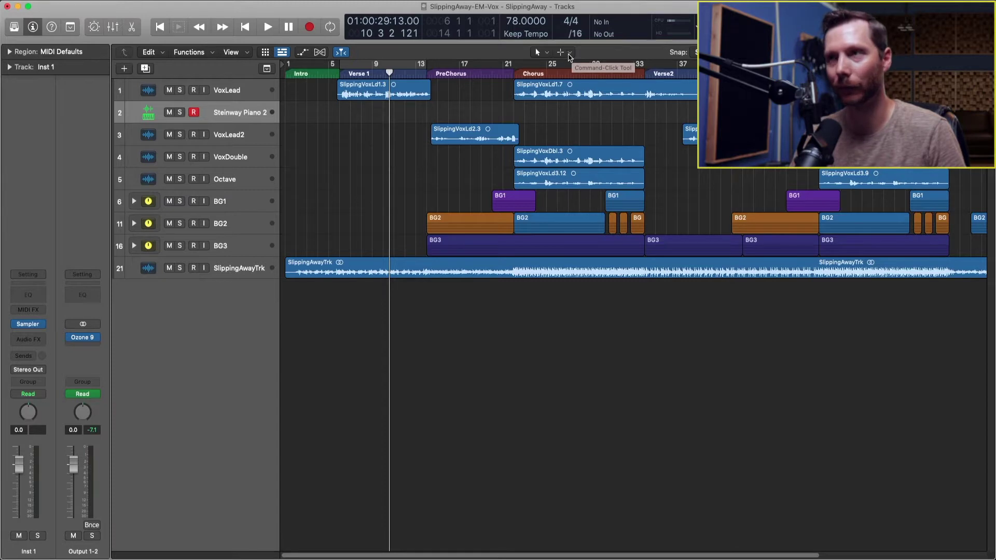
Step: Browse the Left Click and Command-Click Tool menus, ending with the Left Click Tool list showing
left_click(548, 54)
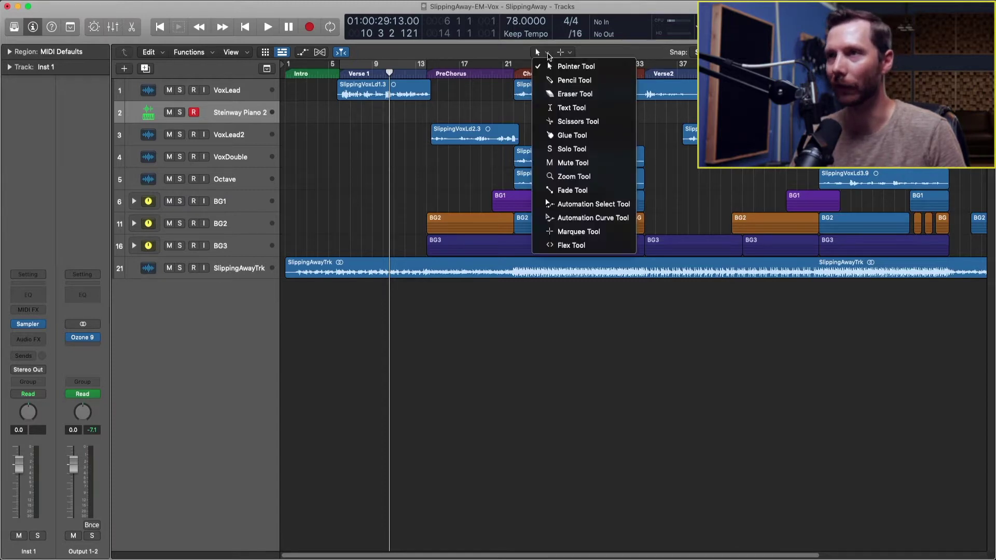
left_click(572, 53)
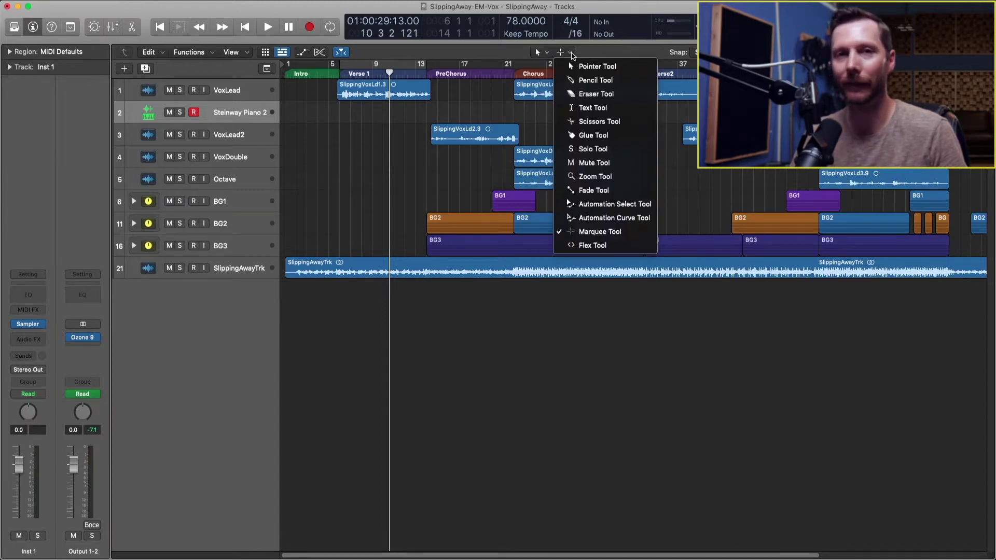
left_click(548, 54)
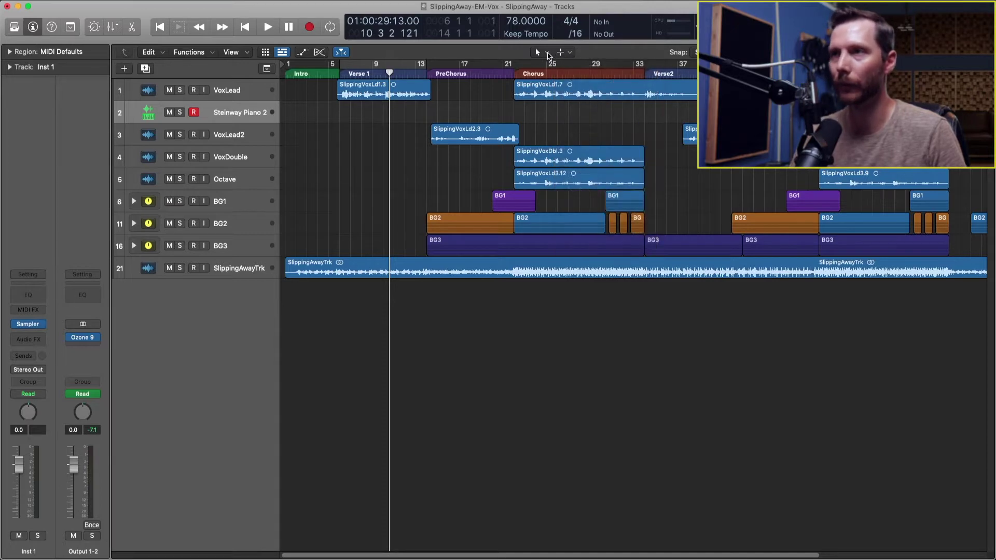
left_click(549, 54)
left_click(548, 55)
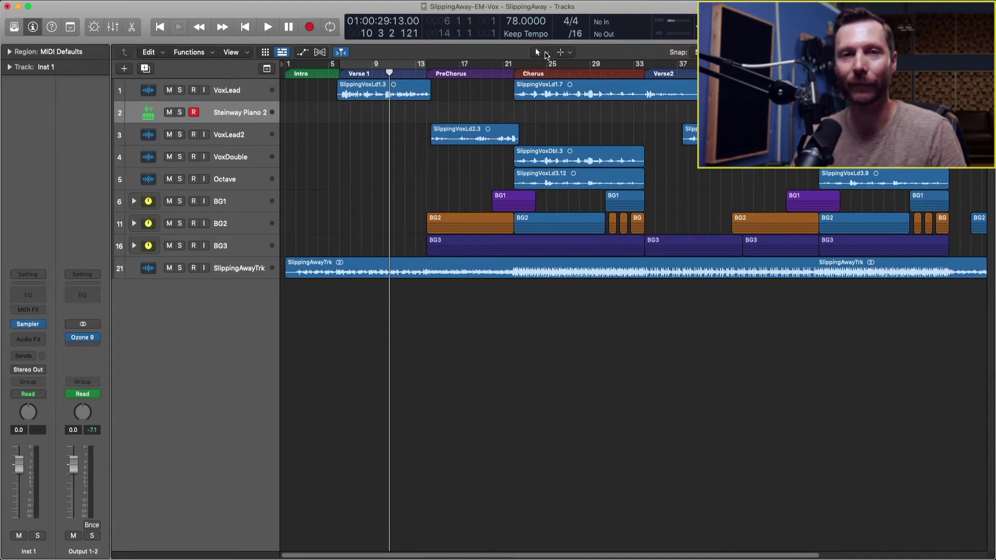
left_click(546, 53)
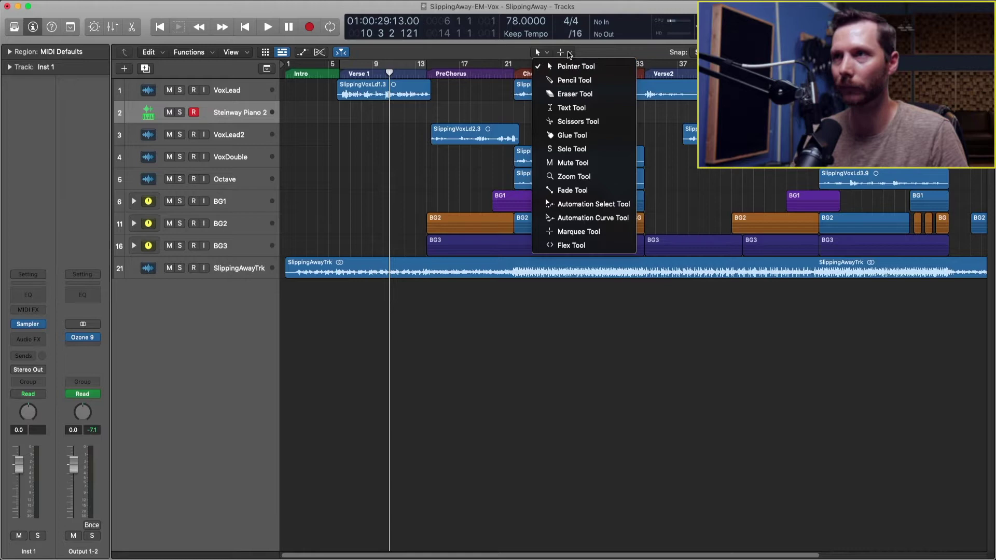
Step: Set the Command-Click Tool to the Pointer Tool
left_click(569, 54)
left_click(569, 54)
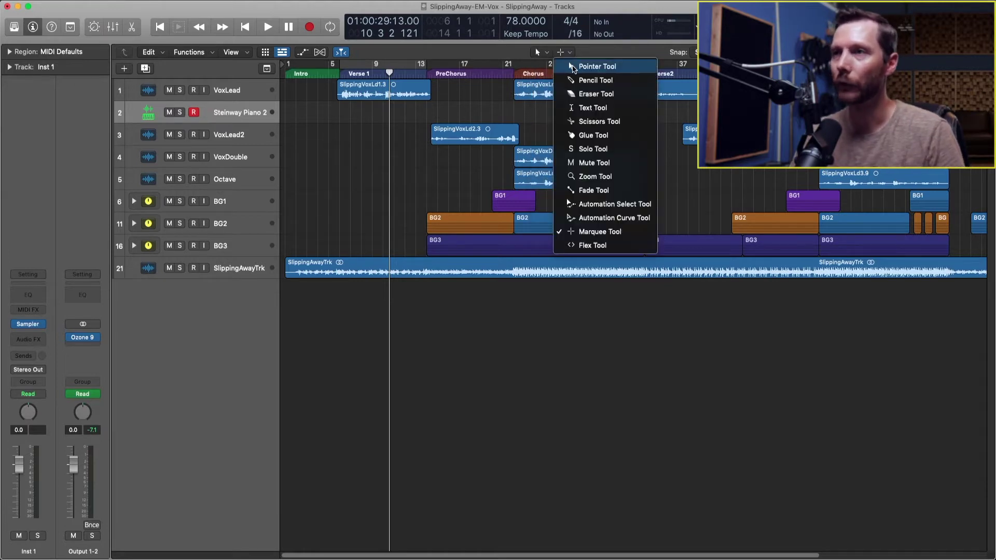
left_click(574, 68)
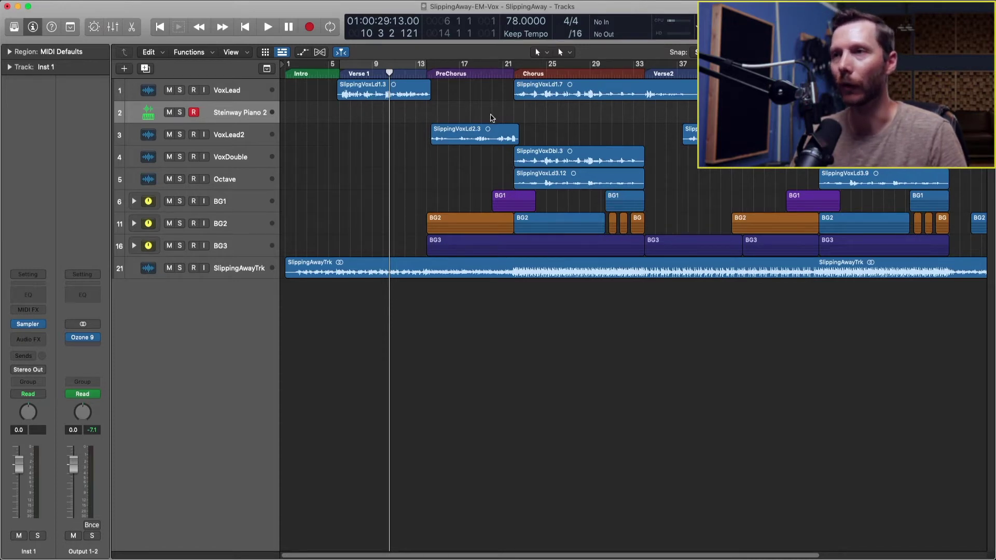
Step: Drag SlippingVoxLd1.3 and back, marquee-select regions, then trim its end slightly
mouse_move(361, 94)
left_mouse_down()
mouse_move(385, 94)
mouse_move(359, 93)
left_mouse_up()
left_click_drag(430, 97, 691, 216)
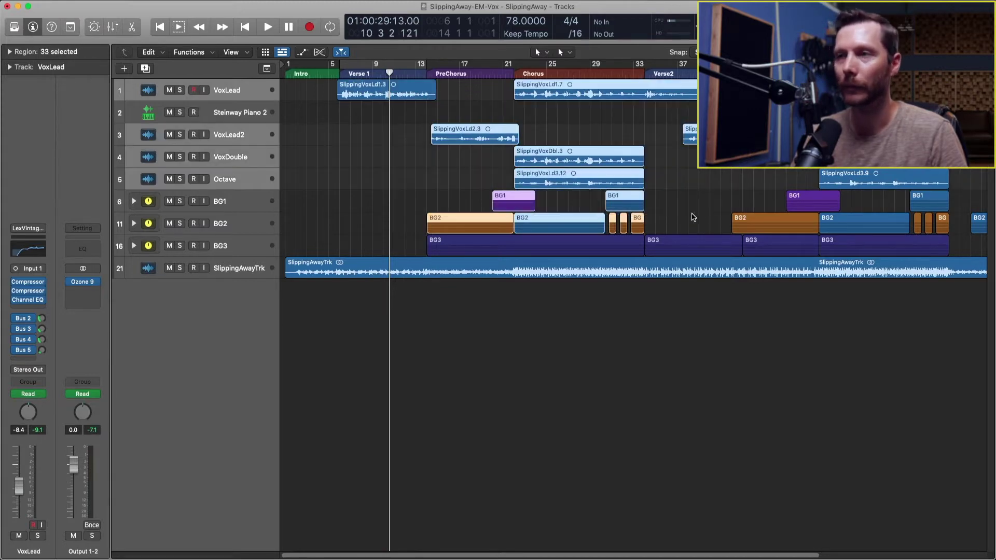
left_click(445, 101)
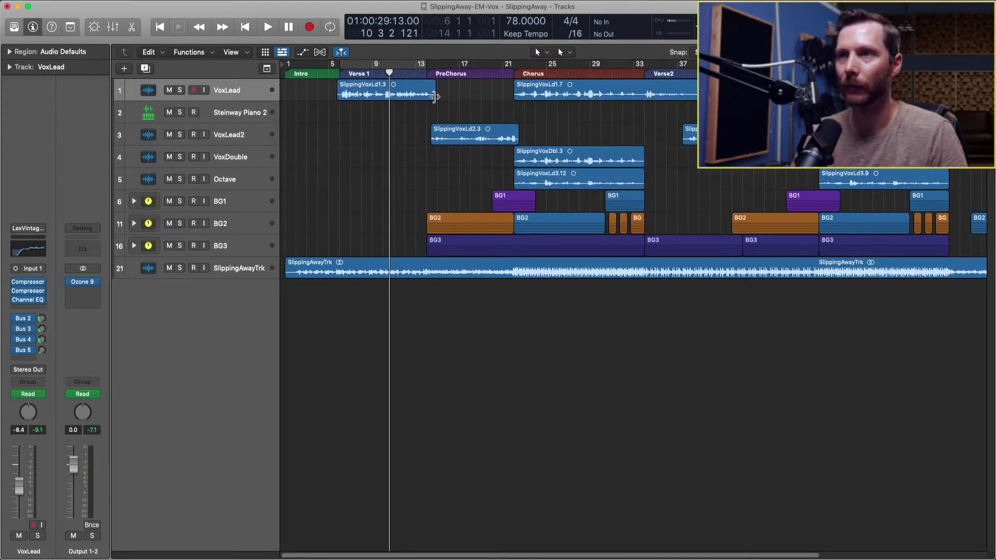
left_click_drag(435, 97, 433, 97)
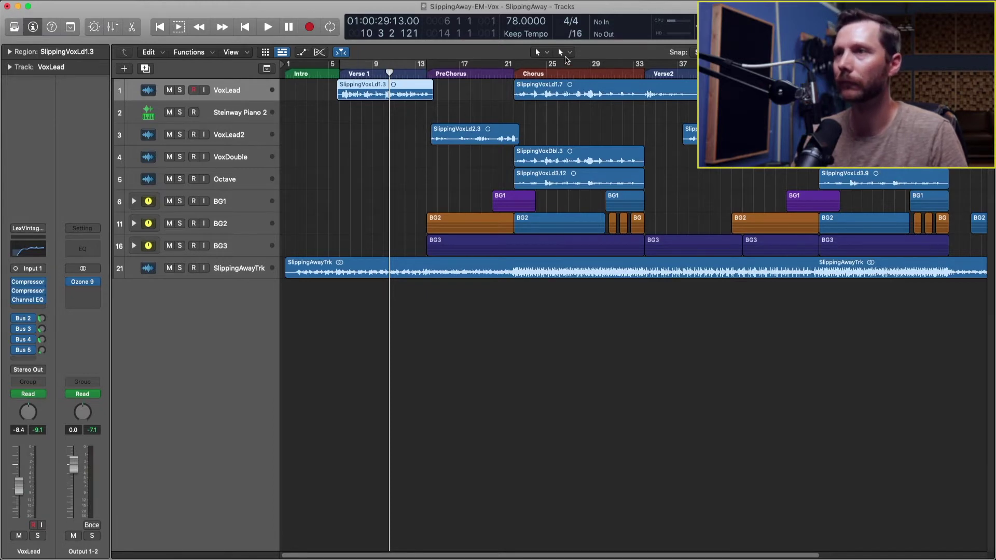
Step: With Pencil as the Command-Click Tool, draw a Steinway Piano 2 region from bar 6 to about bar 13
left_click(564, 53)
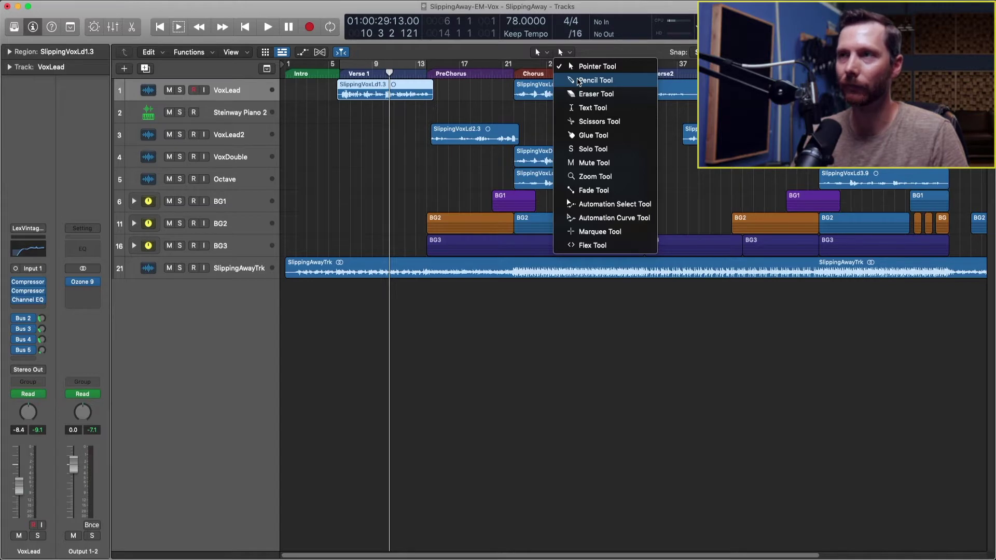
left_click(579, 81)
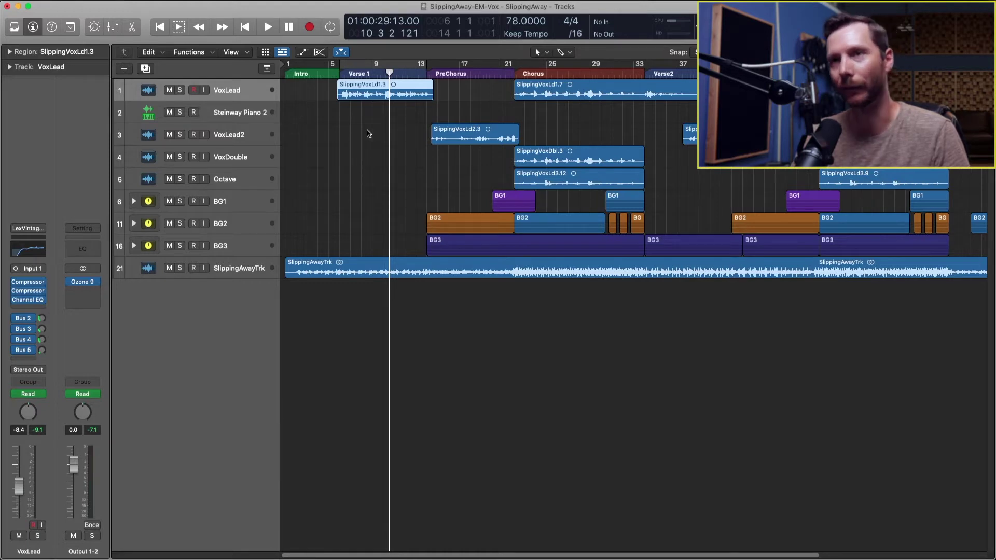
left_click(339, 119)
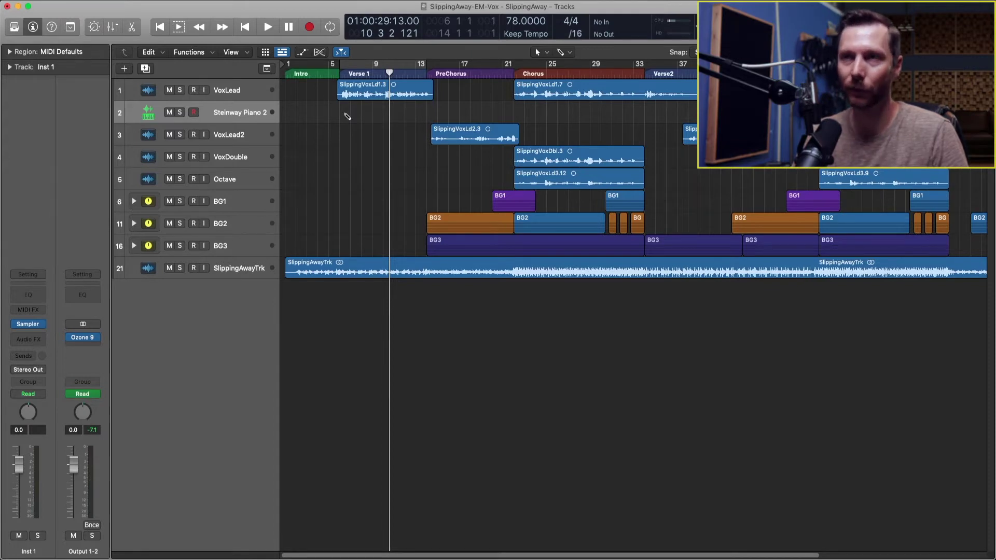
left_click(346, 115)
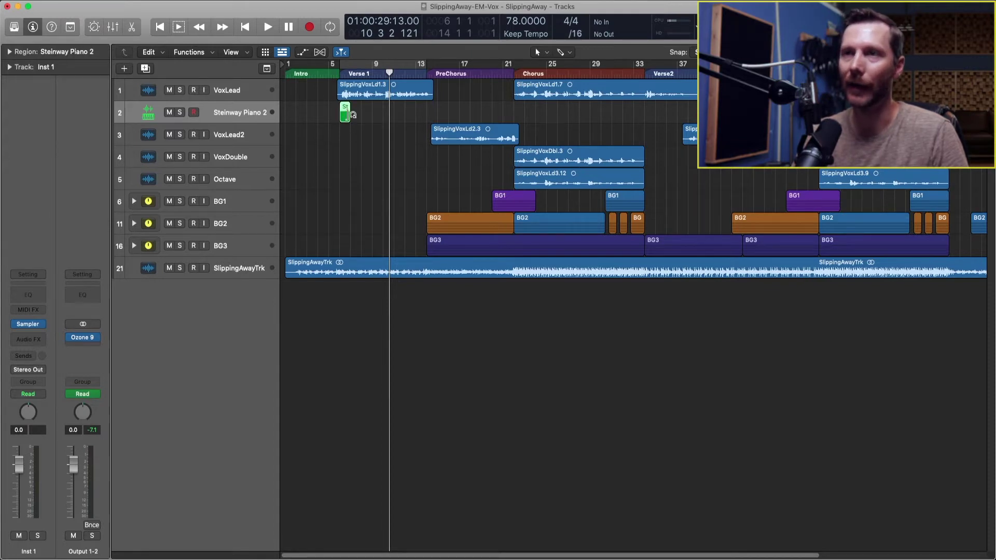
left_click_drag(349, 118, 416, 122)
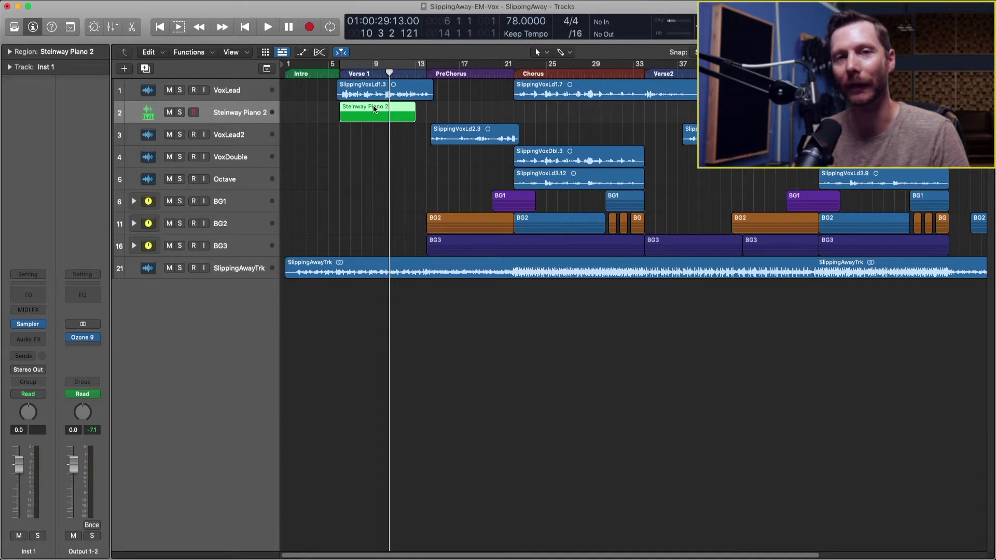
Step: Make Eraser the Command-Click Tool, erase the Steinway Piano 2 region, then undo
left_click(563, 52)
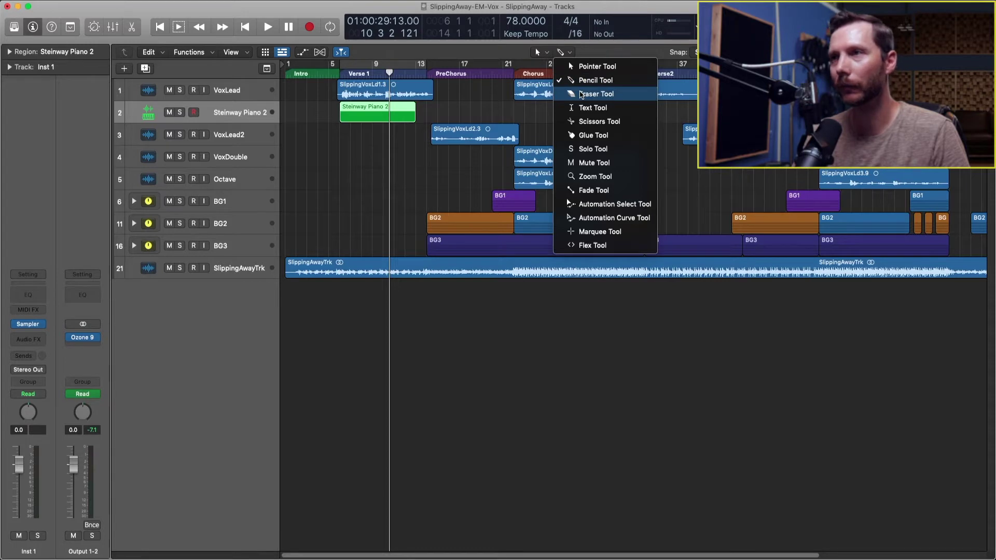
left_click(581, 95)
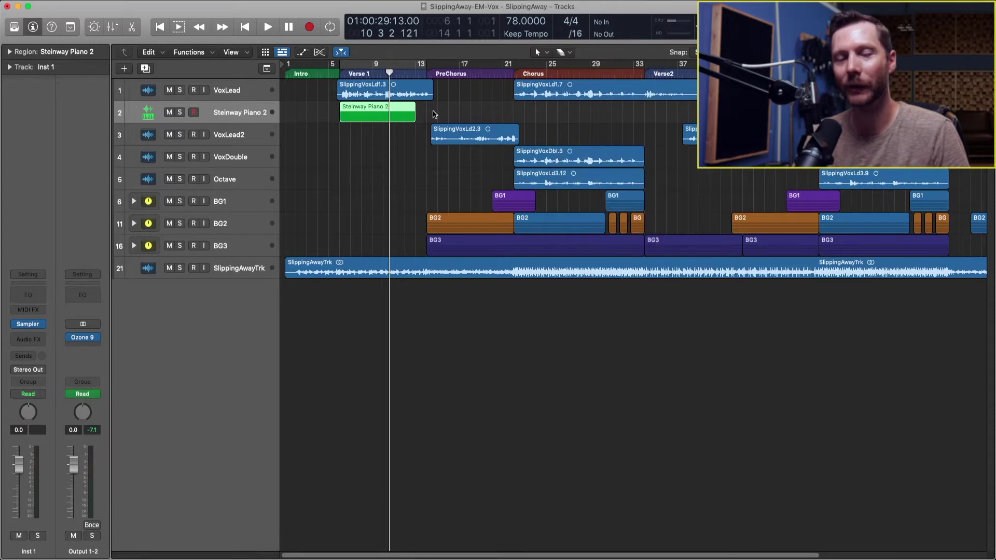
left_click(369, 116)
key("super+z")
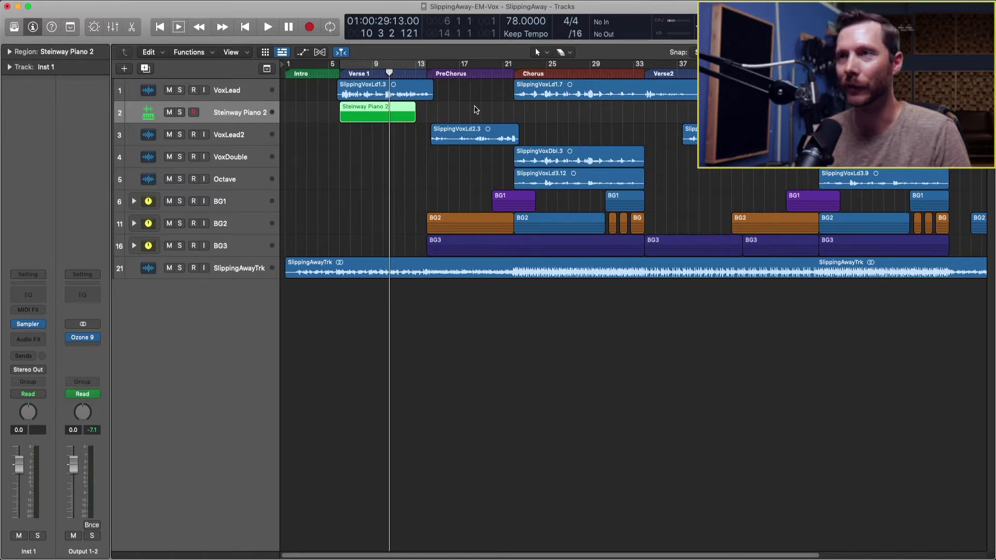
Step: Marquee-select the Steinway Piano 2 region and delete it
left_click(421, 129)
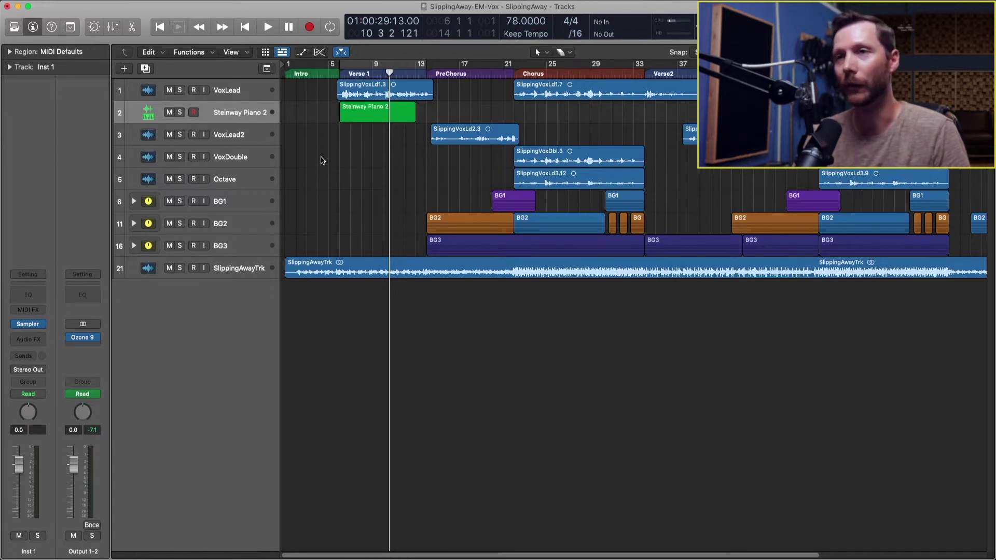
left_click_drag(308, 171, 390, 111)
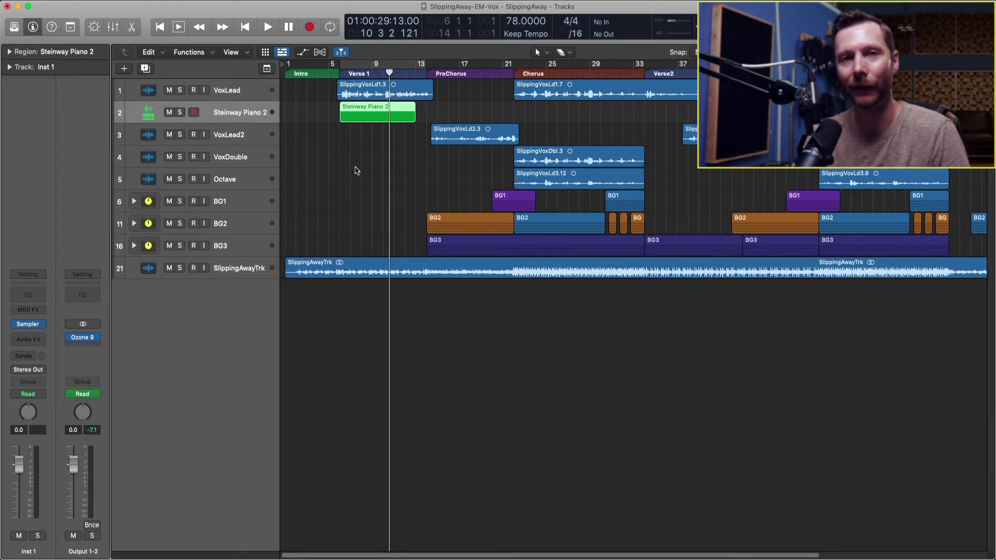
key("Delete")
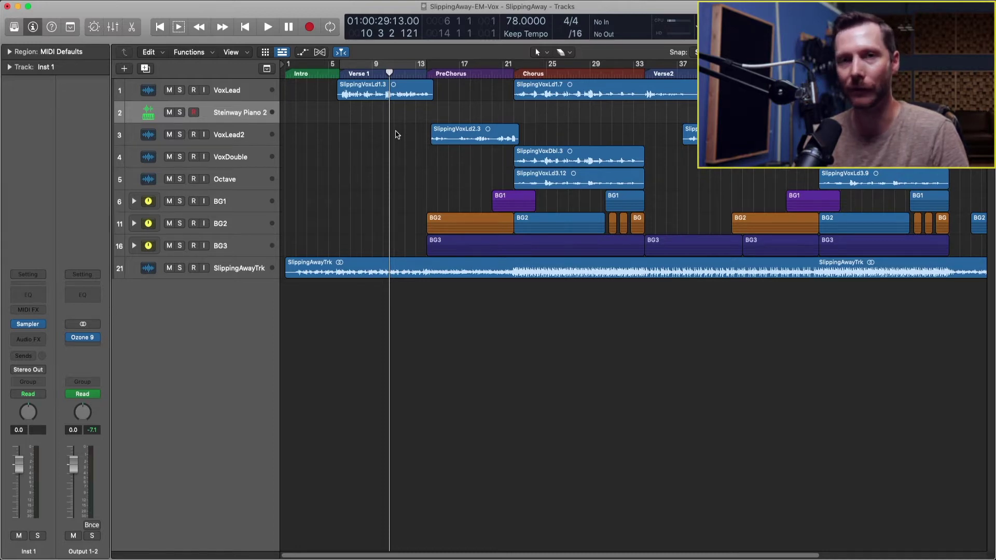
Step: With Text as the Command-Click Tool, rename the Steinway Piano 2 region to 'Verse Piano'
left_click(565, 52)
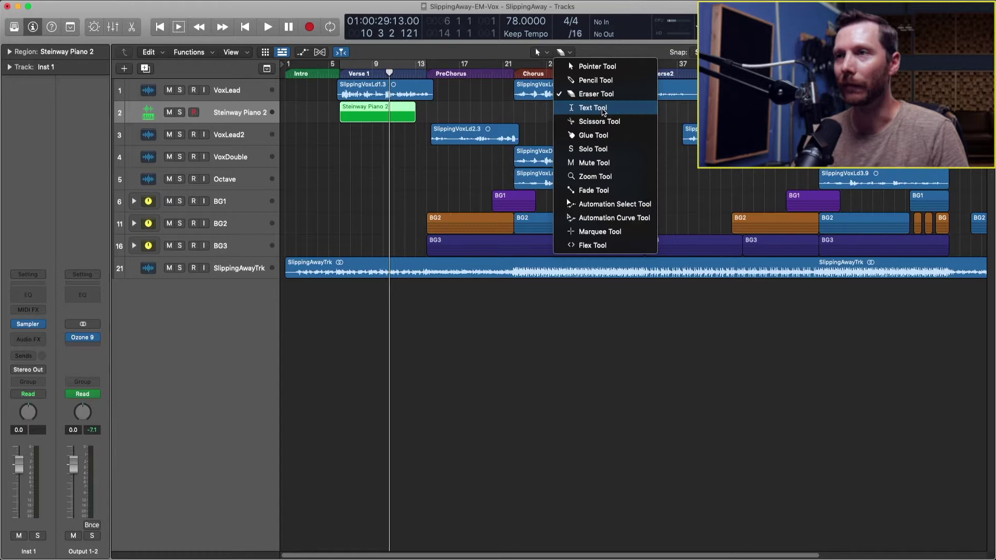
left_click(602, 108)
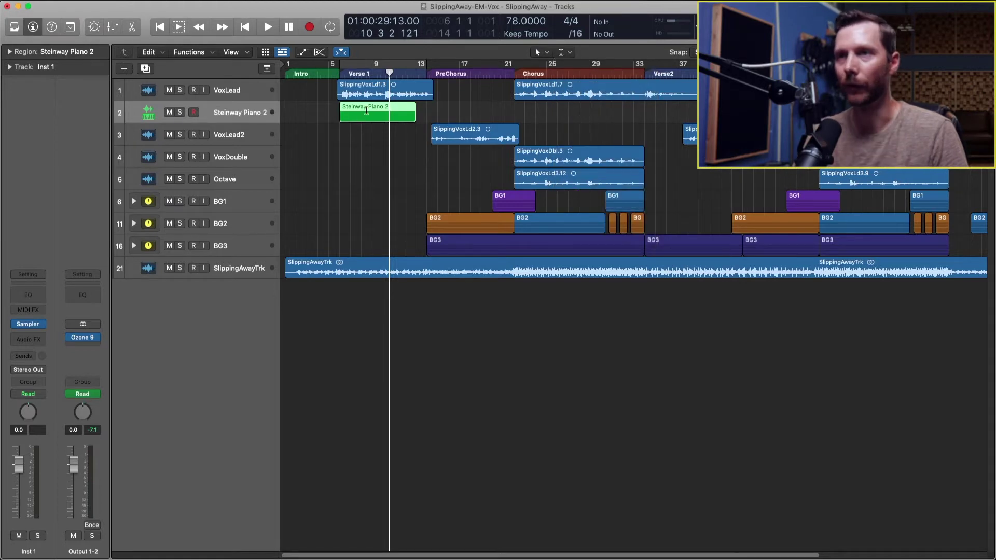
left_click(367, 109, "super")
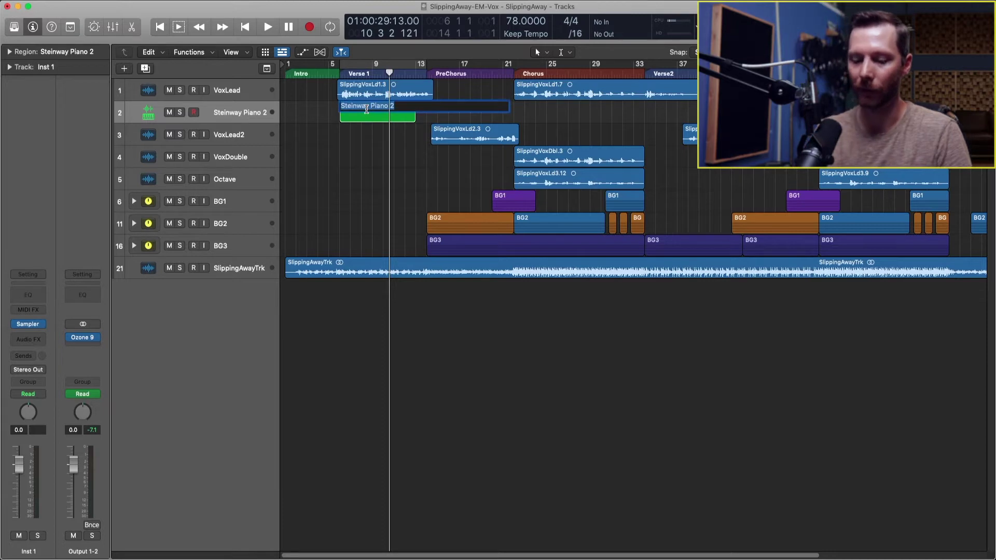
type("Verse Piano")
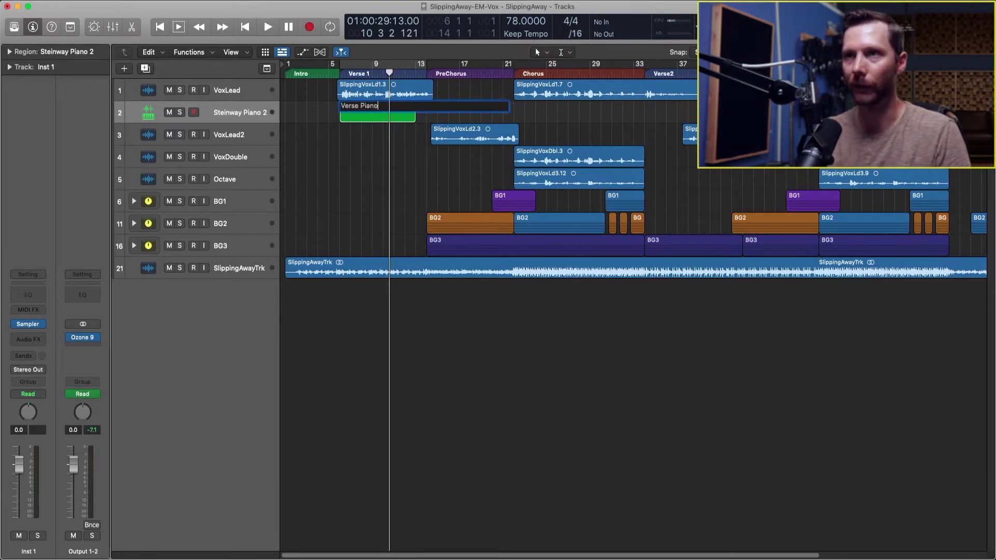
key("Return")
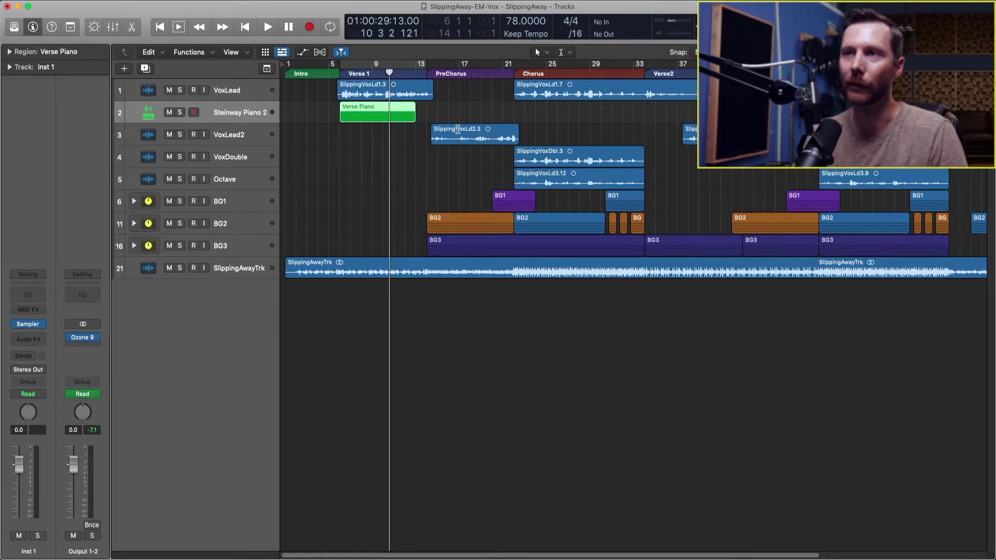
Step: Rename region SlippingVoxLd2.3 to 'Pre Chorus Vocals'
left_click(459, 133, "super")
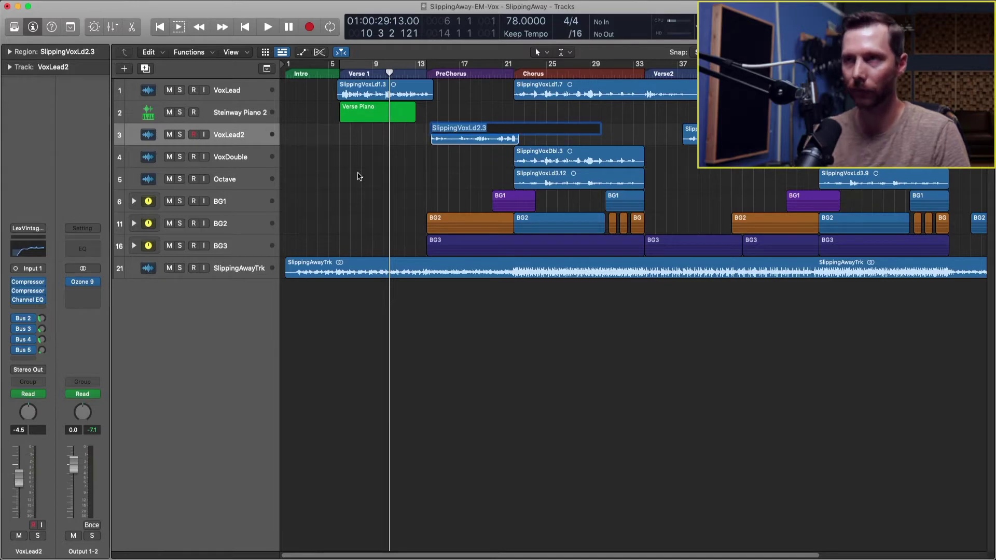
type("Pre C")
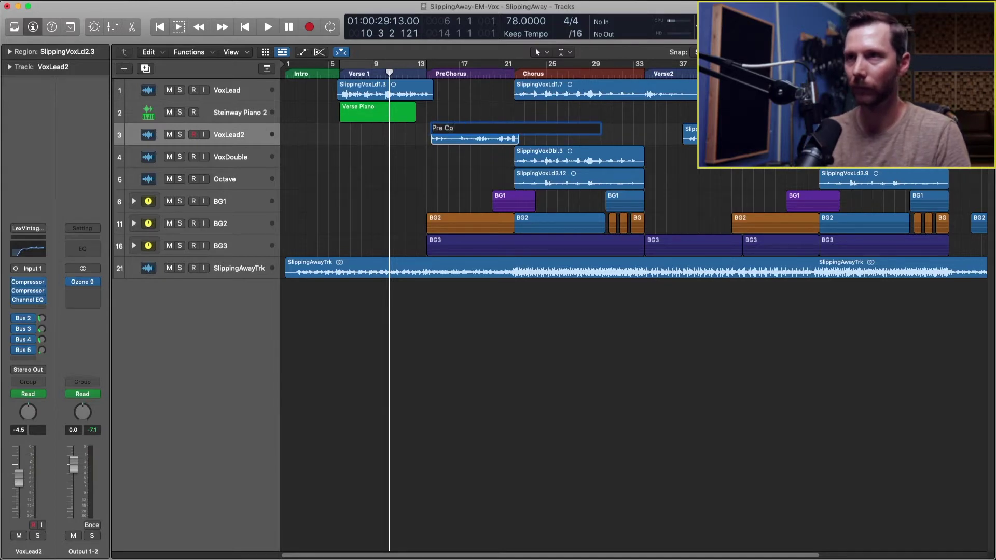
type("horus Vocals")
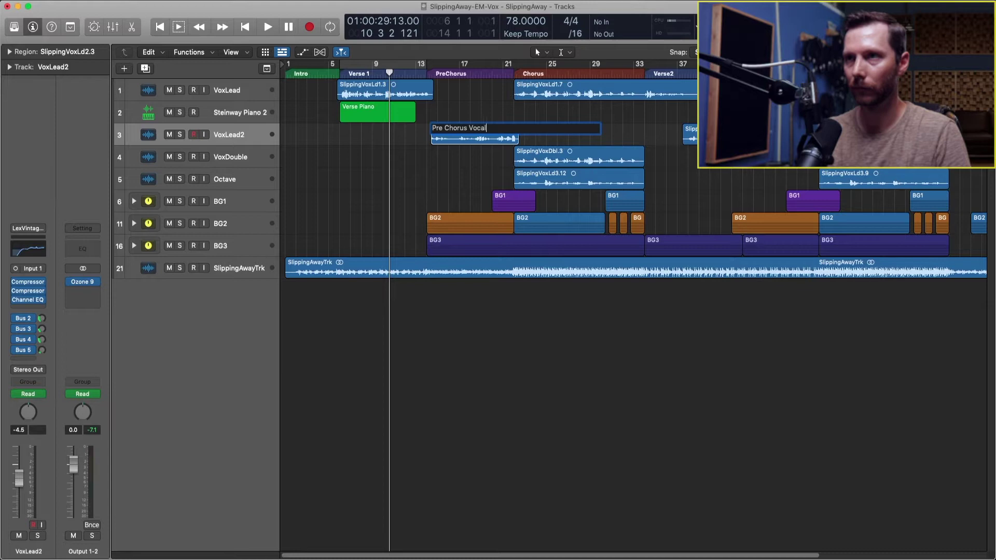
key("Return")
Step: With Scissors as the Command-Click Tool, split Pre Chorus Vocals, move and delete the front piece, then undo
left_click(565, 52)
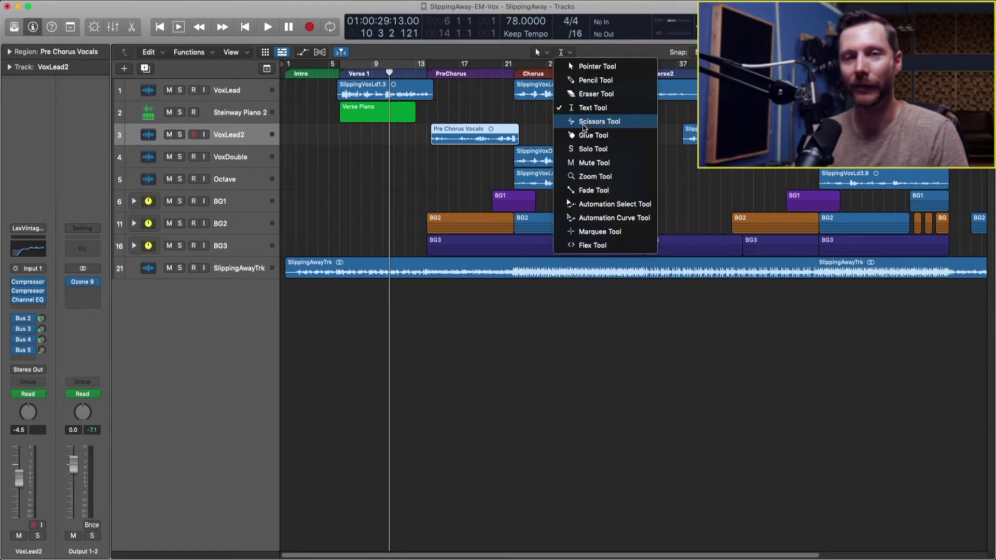
left_click(584, 122)
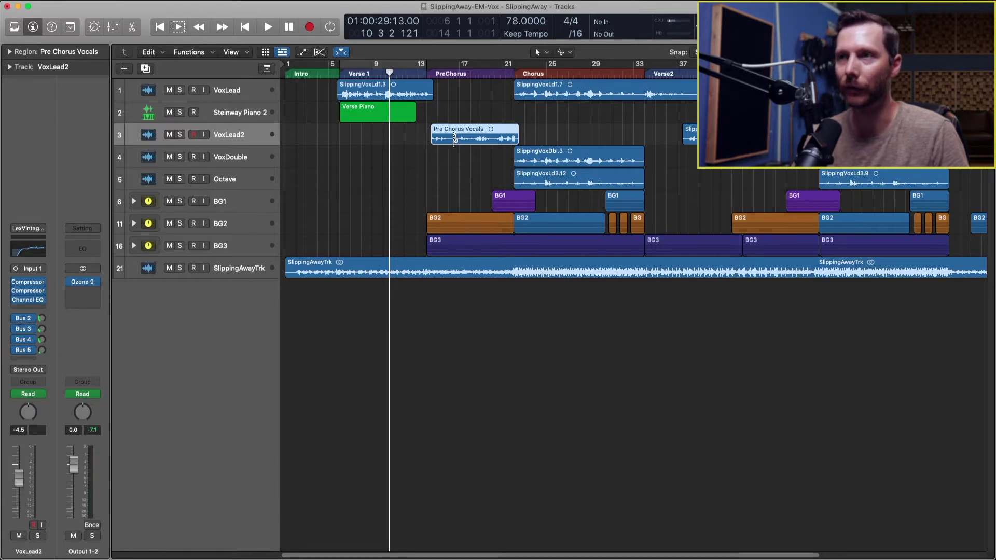
left_click(455, 137)
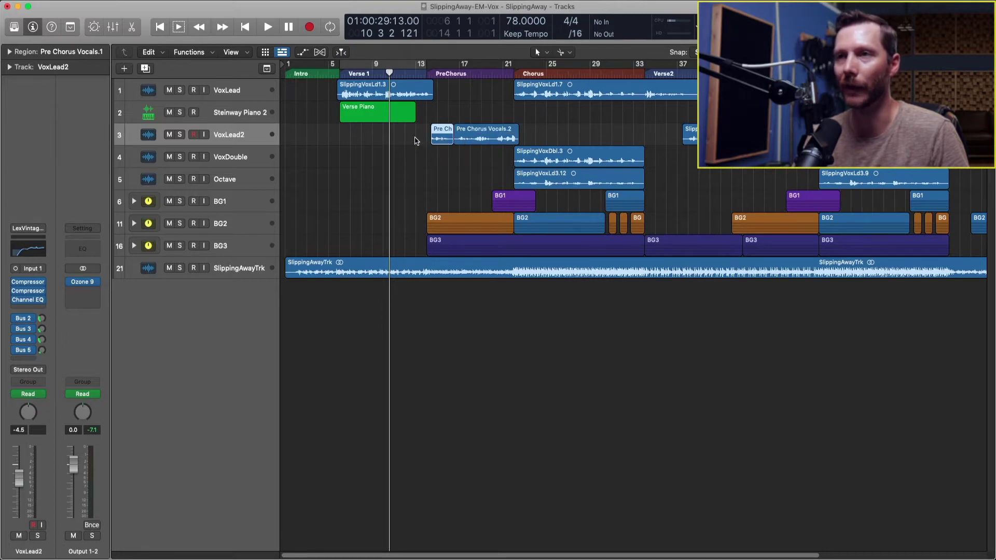
left_click_drag(444, 139, 402, 139)
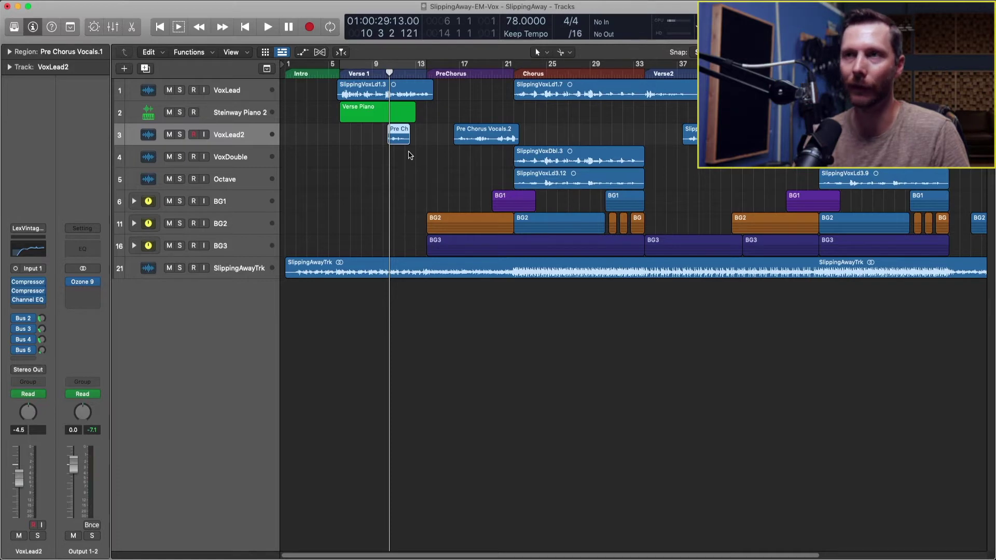
key("Delete")
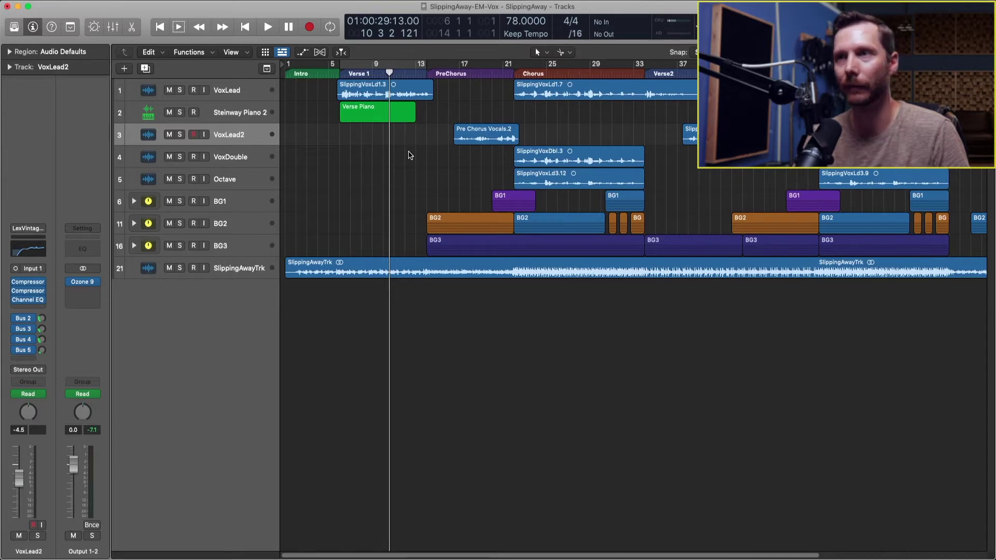
key("super+z")
key("super+z")
key("super+z")
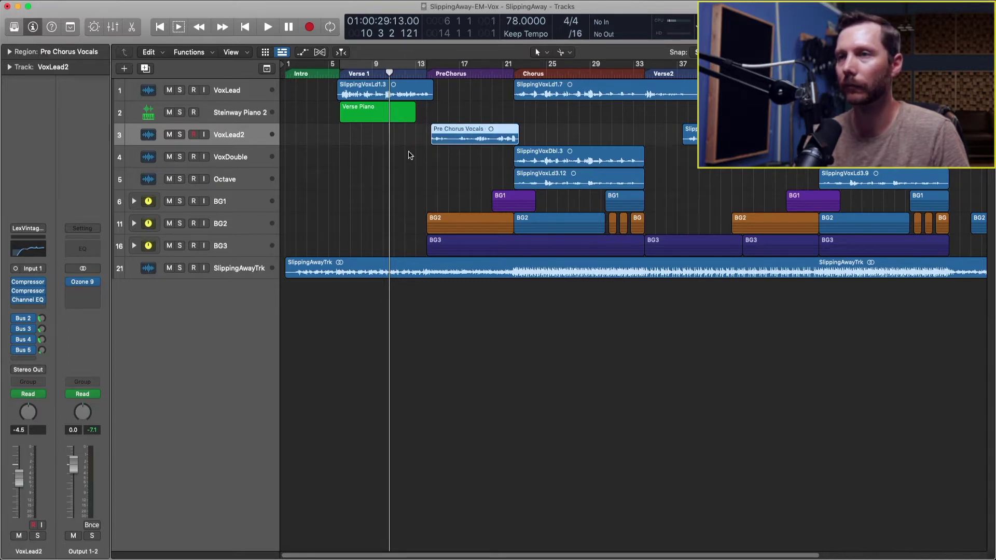
Step: With the Glue Tool, redo the split and join both Pre Chorus Vocals pieces into one region
left_click(562, 52)
left_click(575, 137)
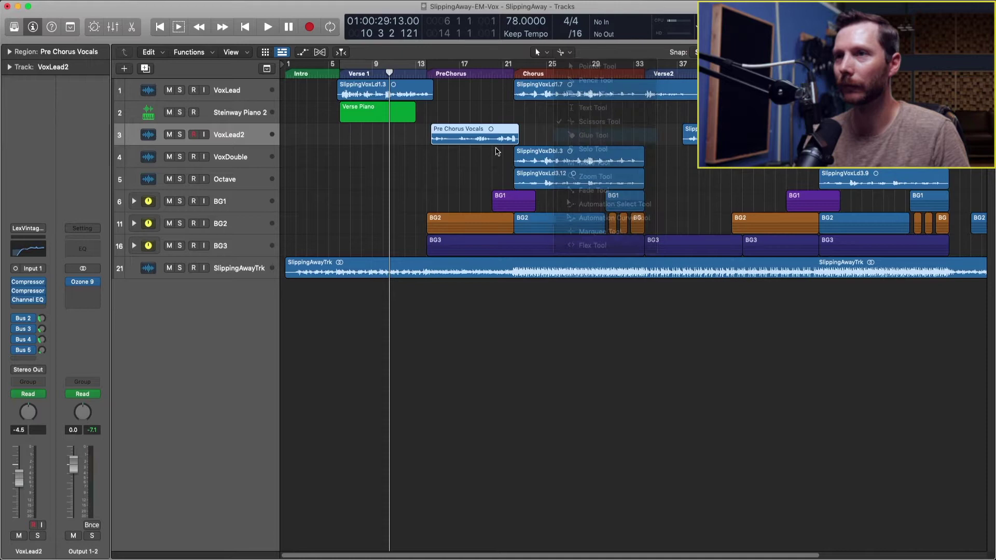
key("super+shift+z")
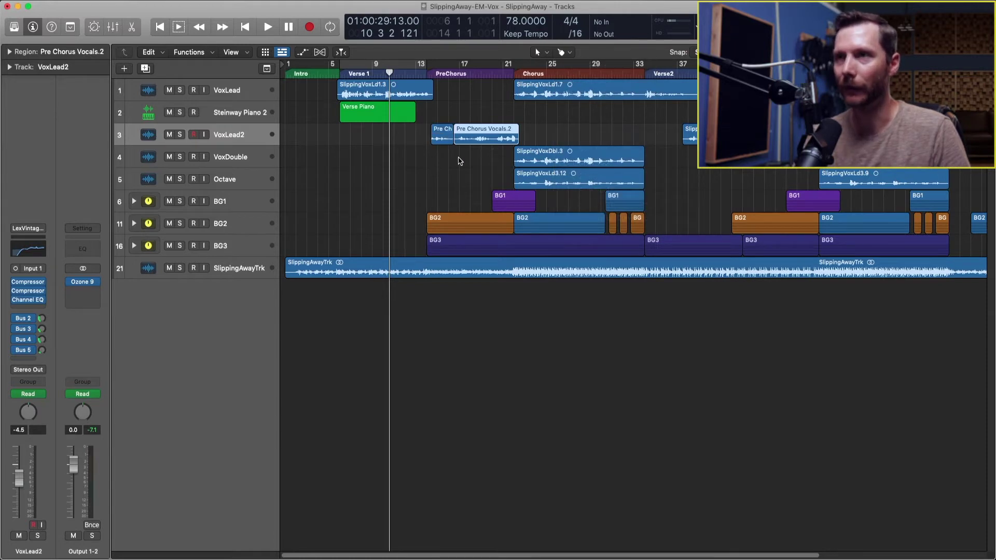
left_click(451, 120)
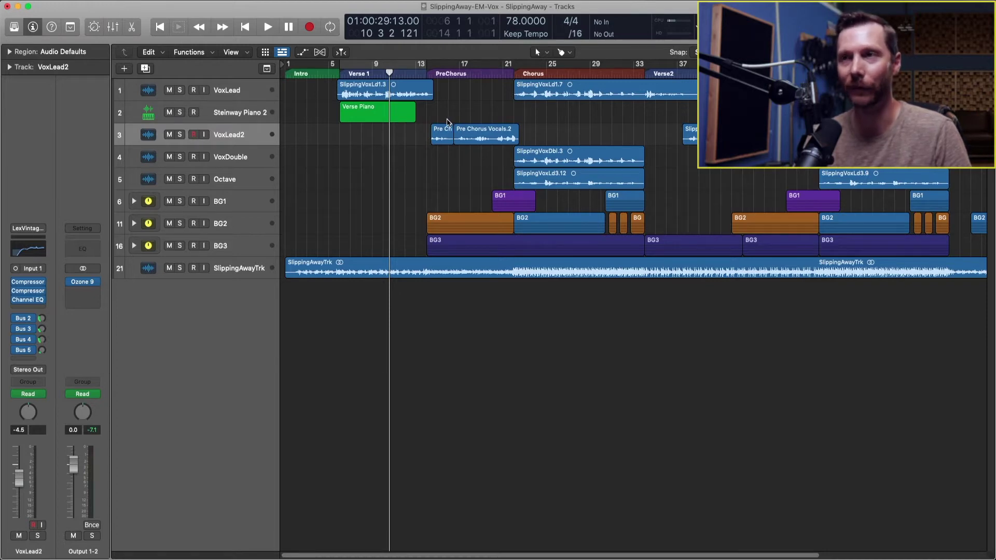
left_click_drag(449, 115, 469, 141)
key("super+j")
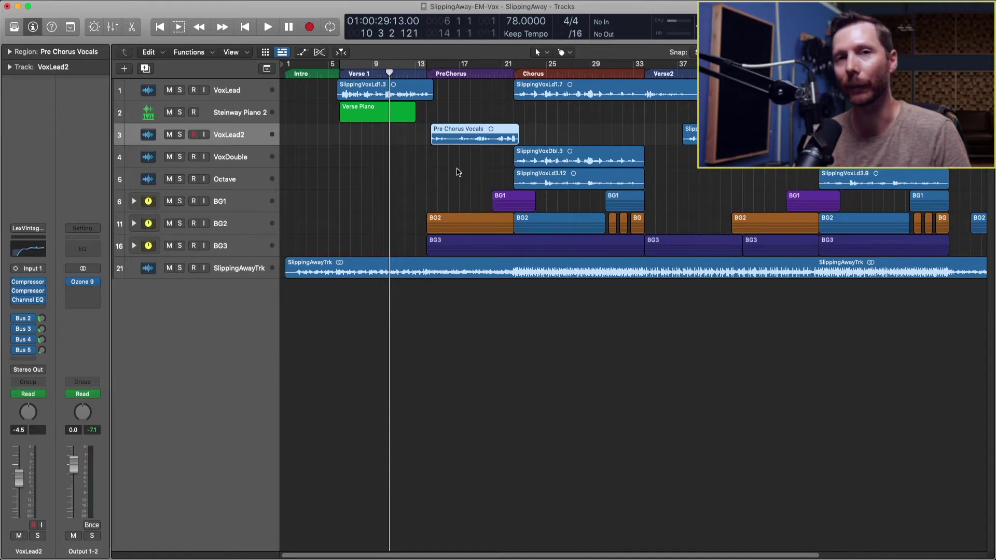
left_click(425, 139)
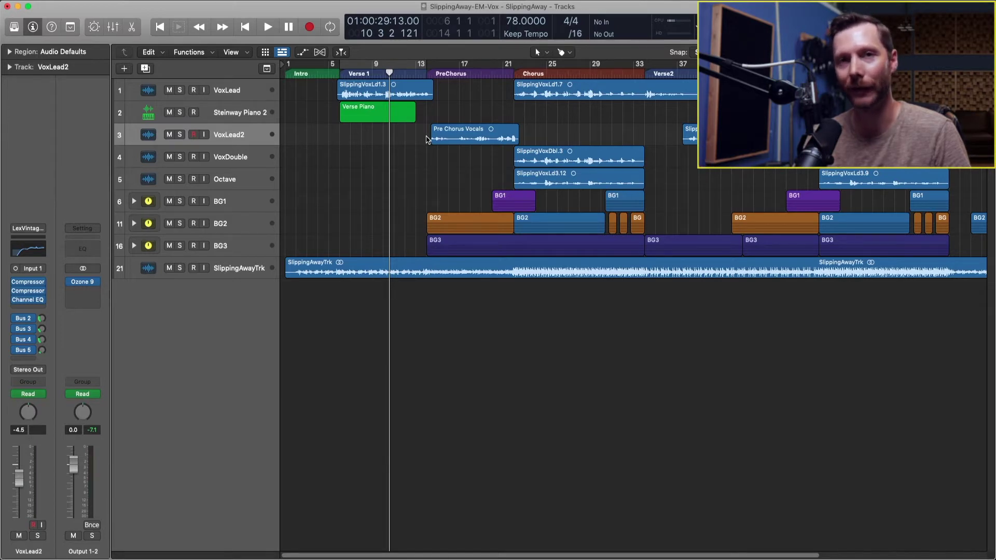
Step: Make Solo the Command-Click Tool and select SlippingVoxLd1.3
left_click(562, 52)
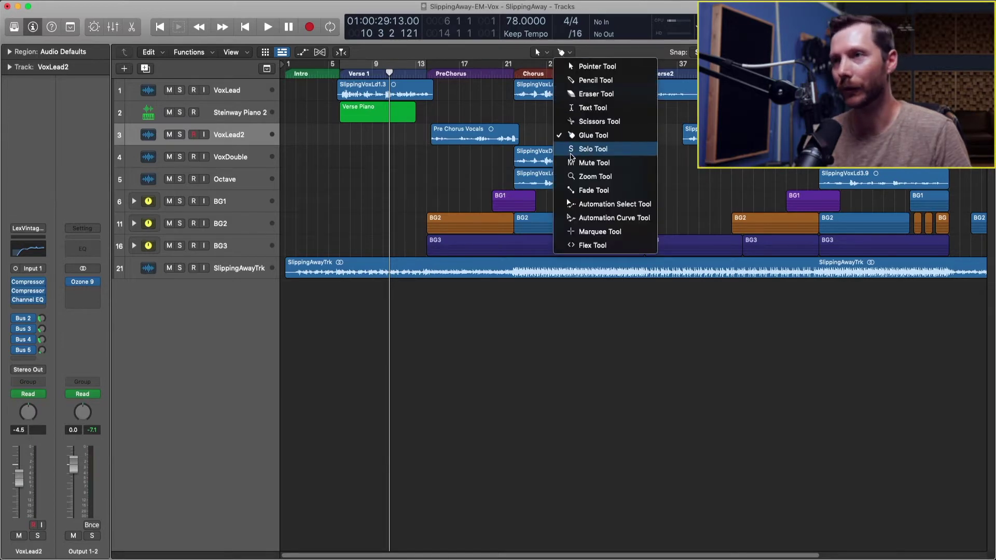
left_click(593, 149)
left_click(352, 96)
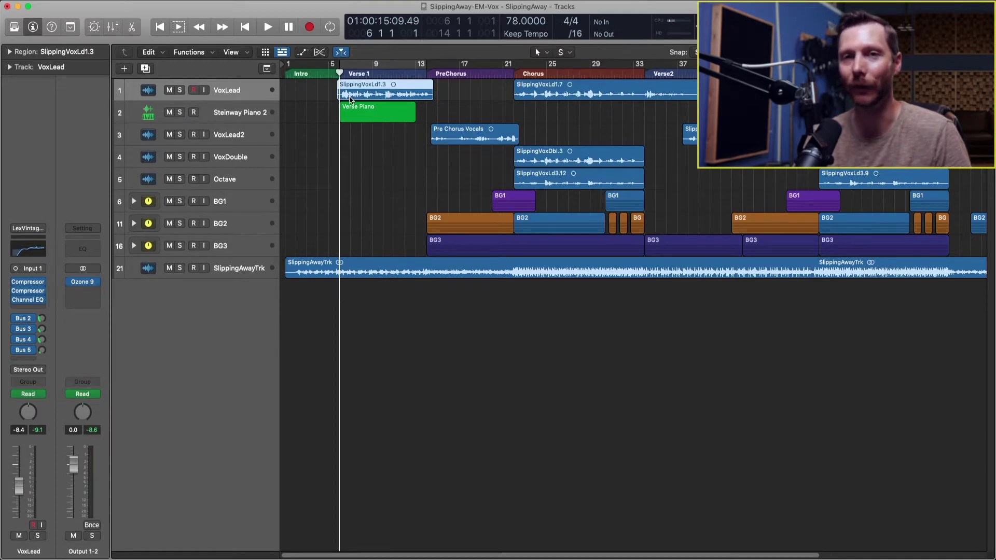
Step: Audition SlippingVoxLd1.3 alone during playback with the Solo tool, then solo it with S
key("space")
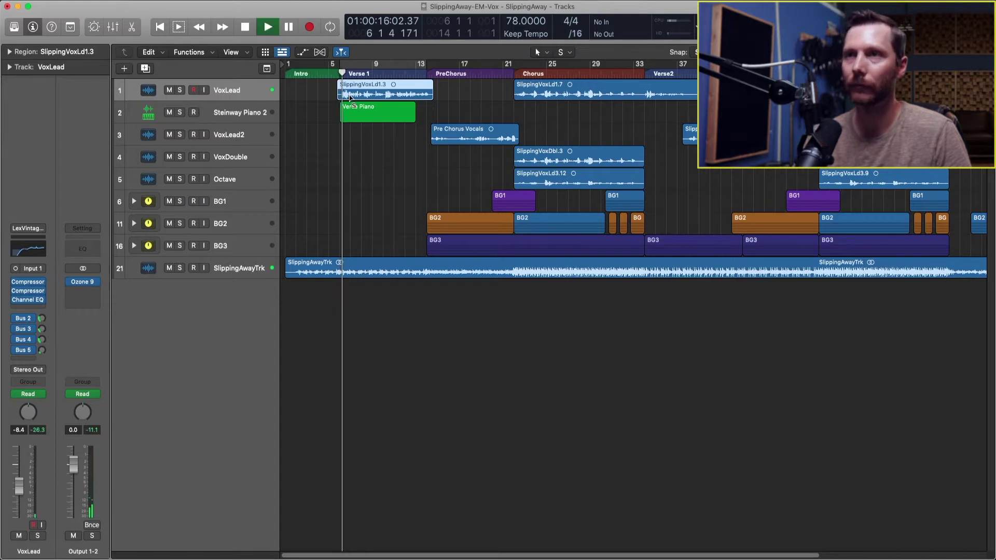
left_click(351, 97, "super")
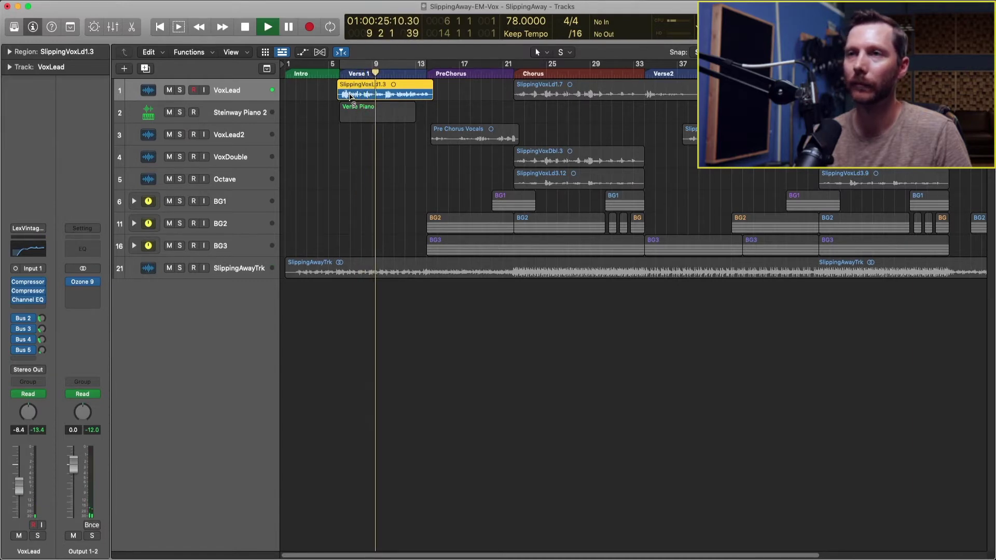
left_click_drag(351, 96, 352, 97)
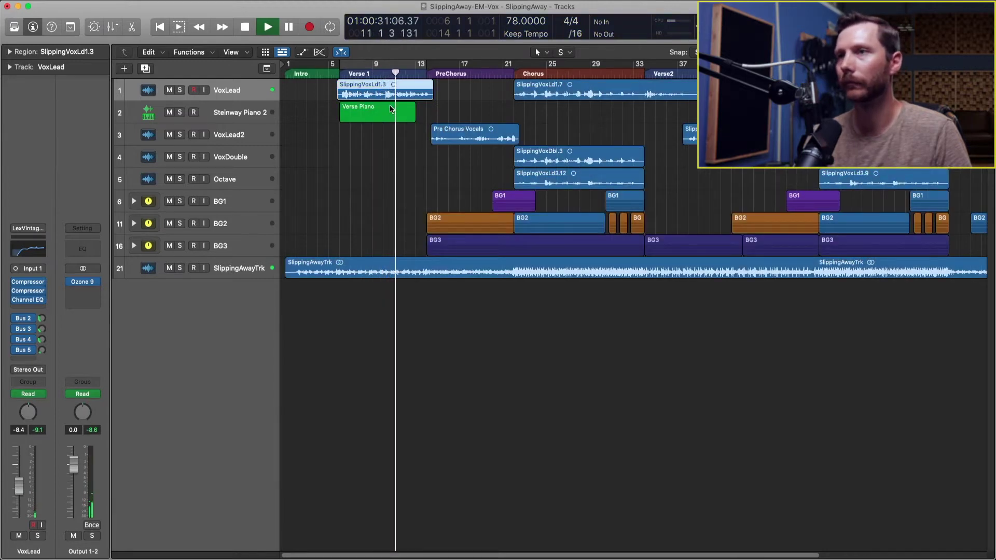
key("space")
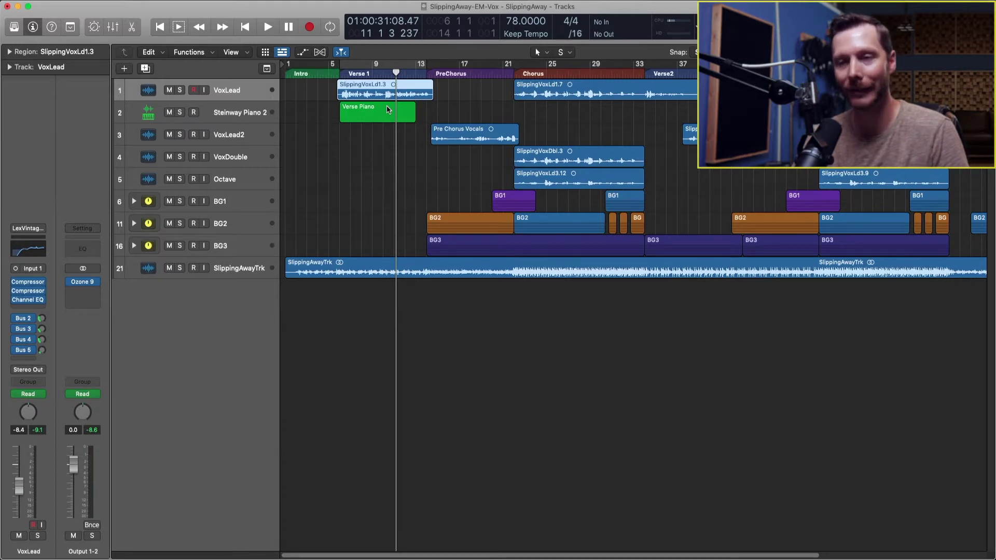
key("ctrl+s")
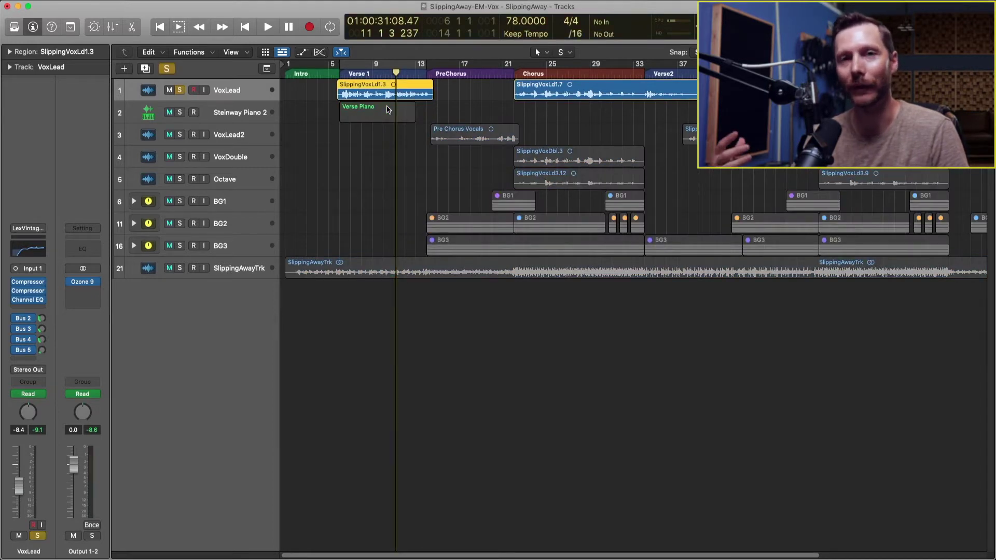
Step: Unsolo, reselect and re-solo SlippingVoxLd1.3, then play briefly, stopping near bar 11
key("ctrl+s")
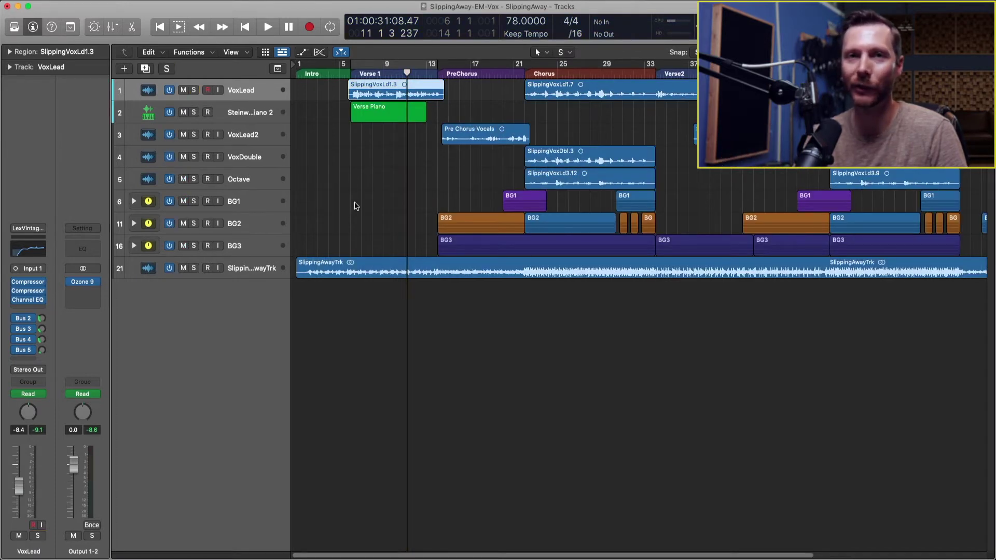
left_click(326, 123)
key("super+z")
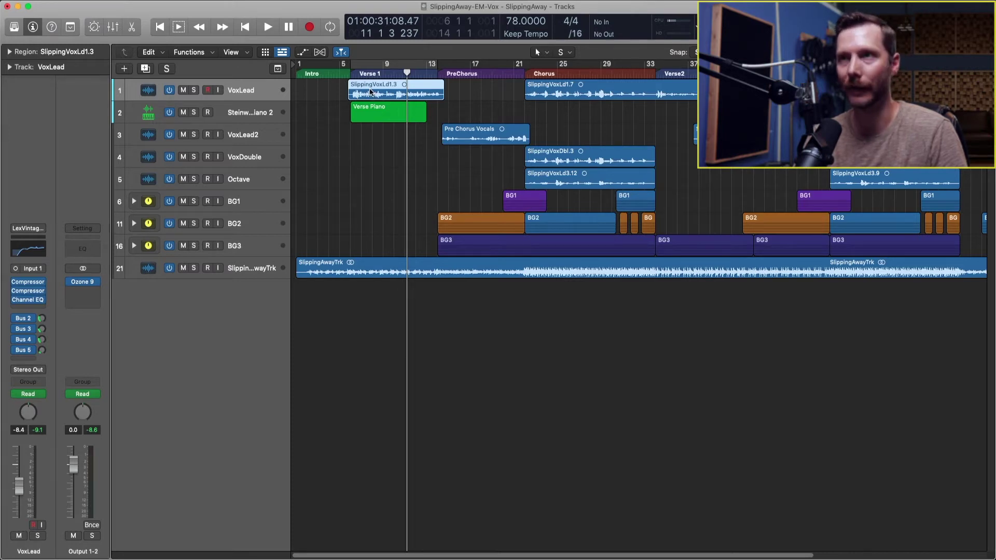
key("ctrl+s")
key("space")
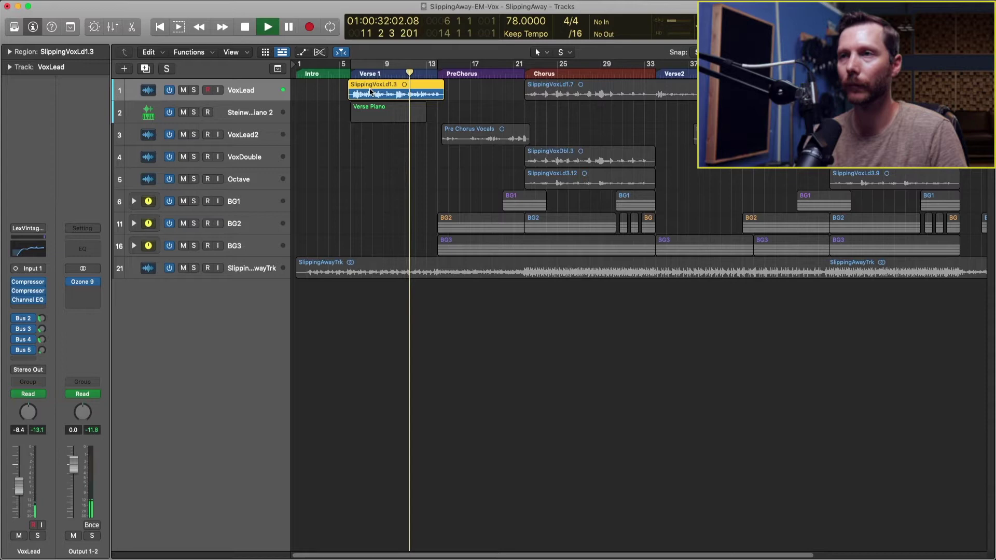
key("space")
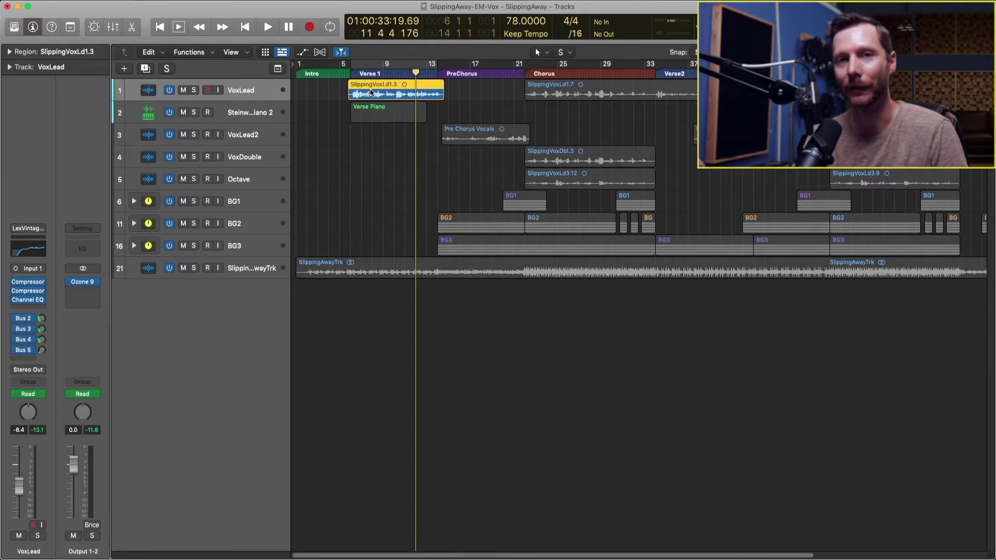
left_click(565, 52)
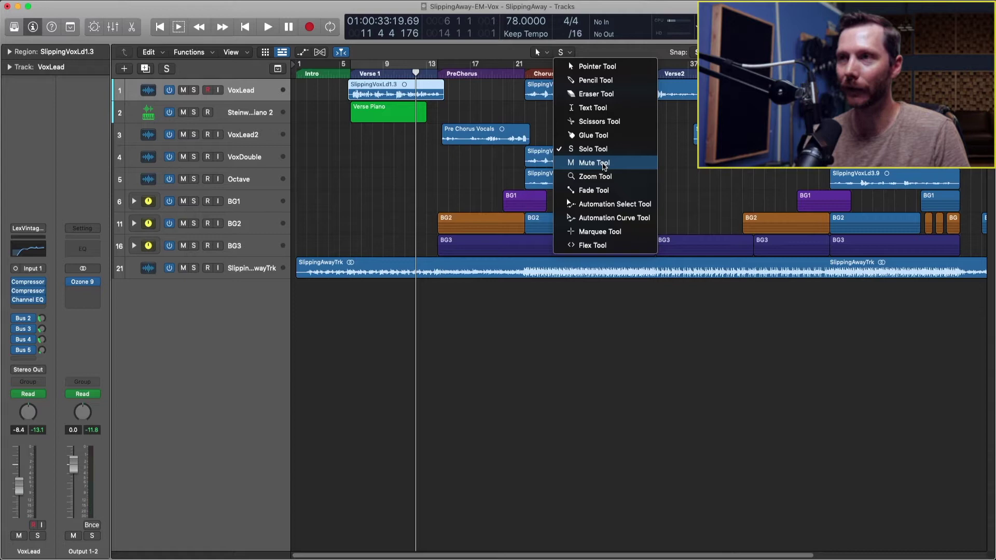
left_click(605, 166)
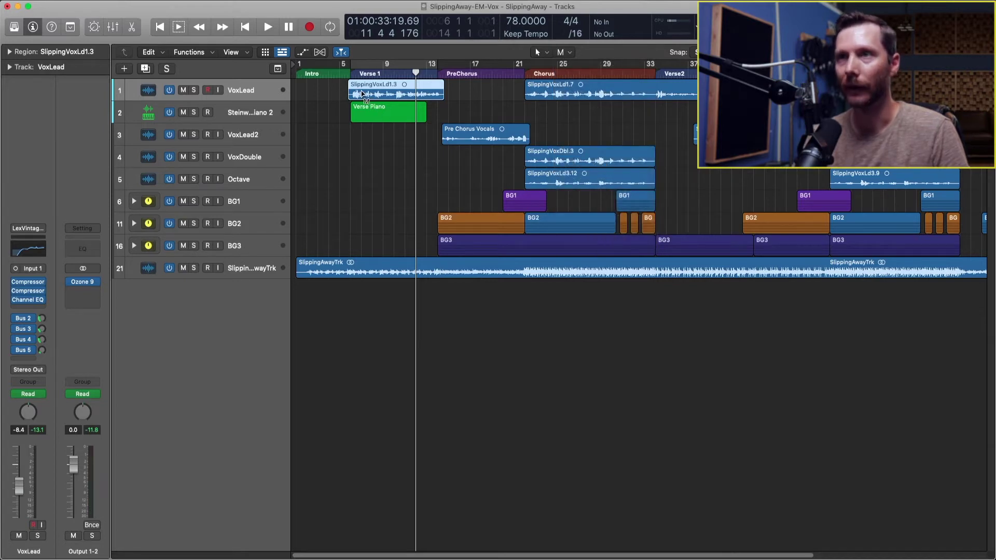
left_click(376, 95)
left_click(478, 134)
left_click(563, 96)
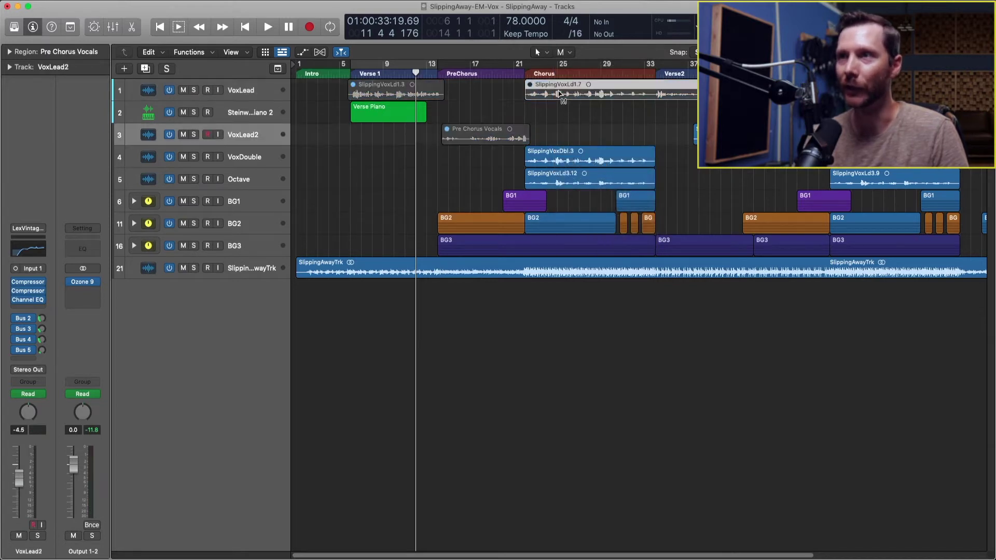
left_click(397, 93)
left_click(472, 132)
left_click(560, 99)
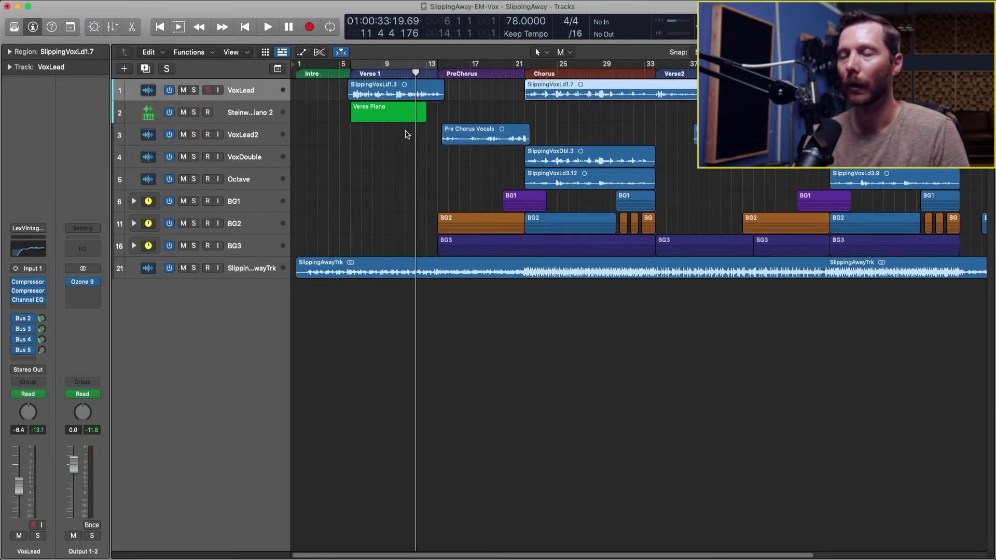
left_click(371, 154)
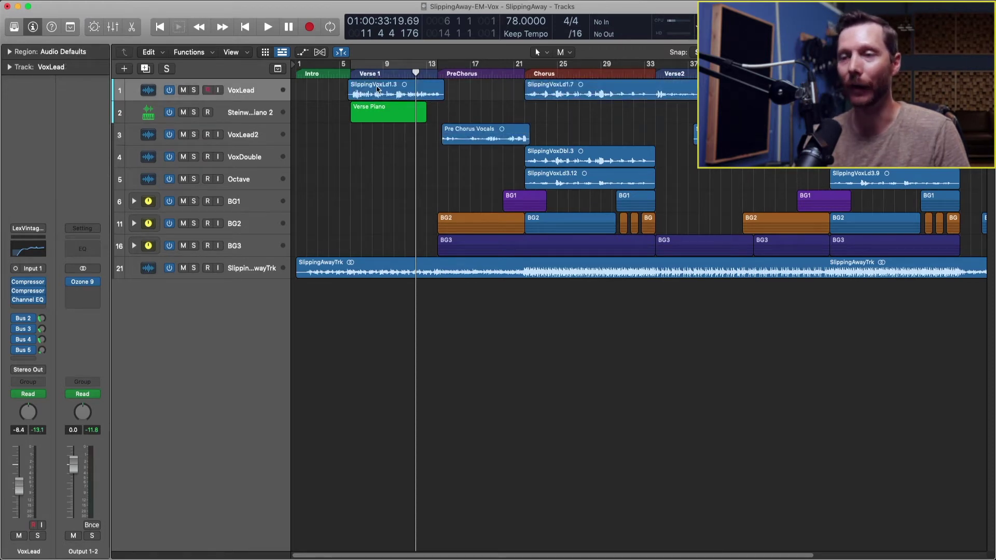
left_click(377, 90)
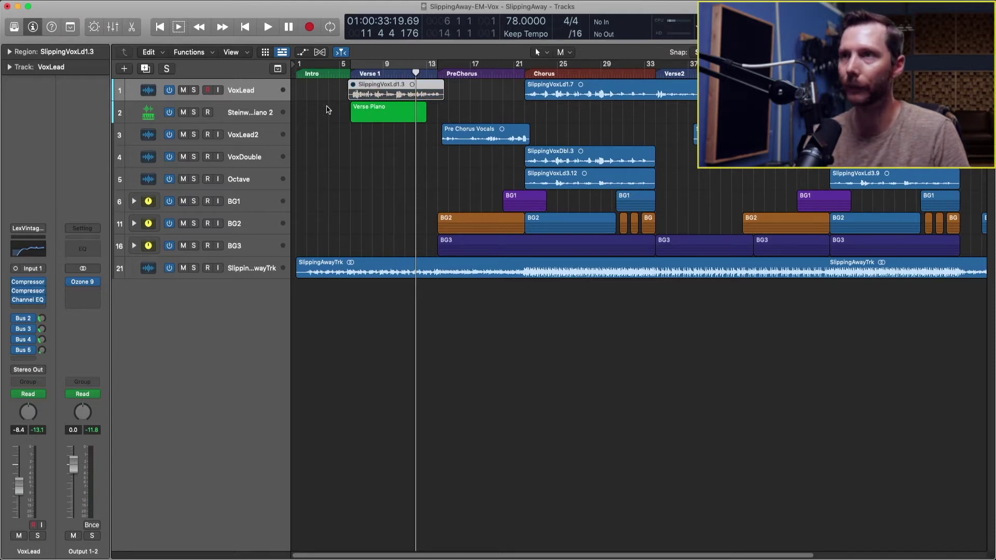
left_click(498, 138)
key("ctrl+m")
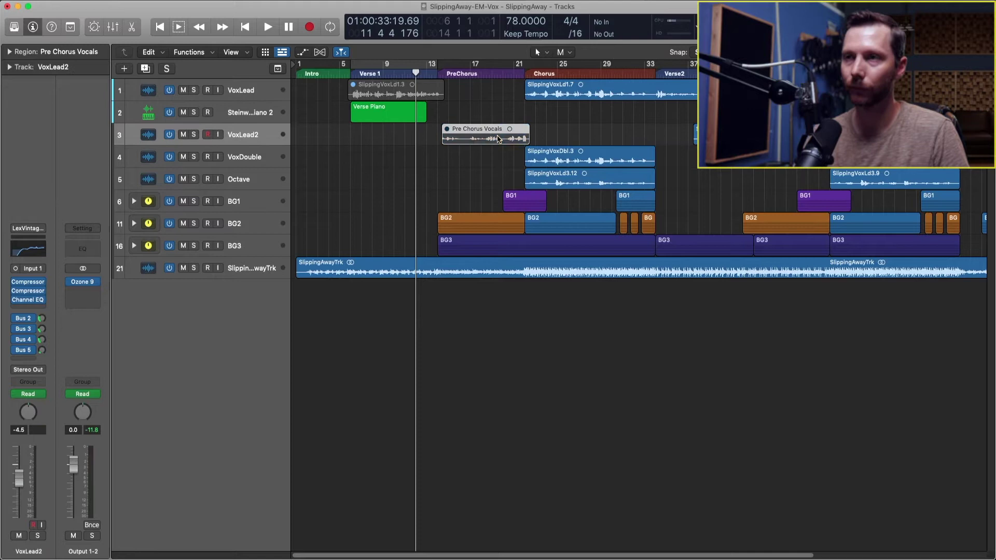
key("ctrl+m")
right_click(401, 93)
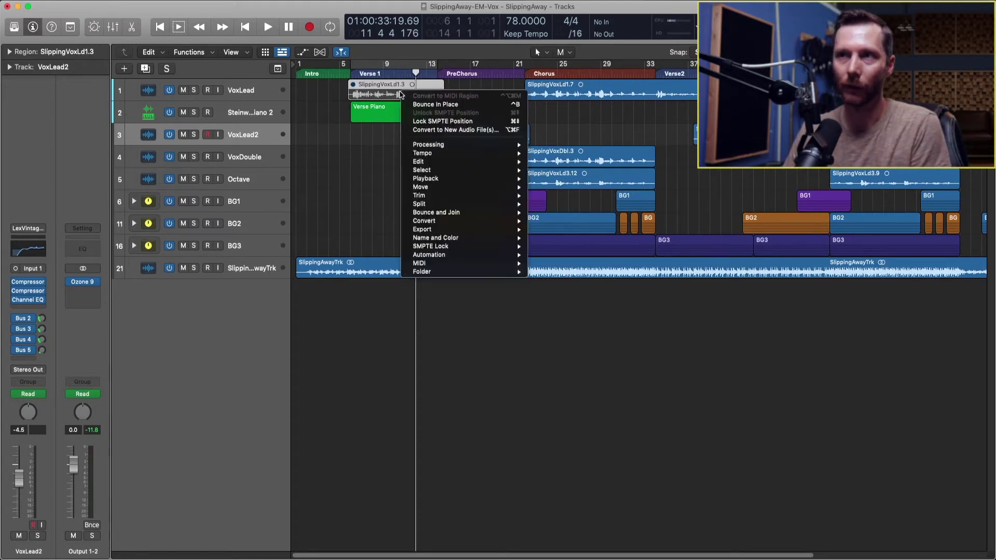
left_click(388, 94)
key("ctrl+m")
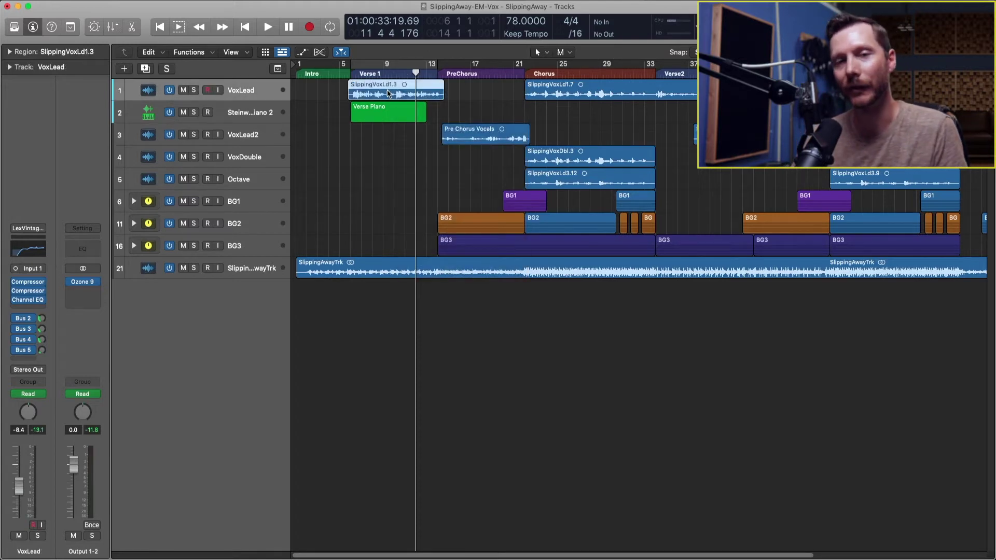
Step: With Zoom as the Command-Click Tool, zoom into the opening VoxLead and piano regions, then back out
key("t")
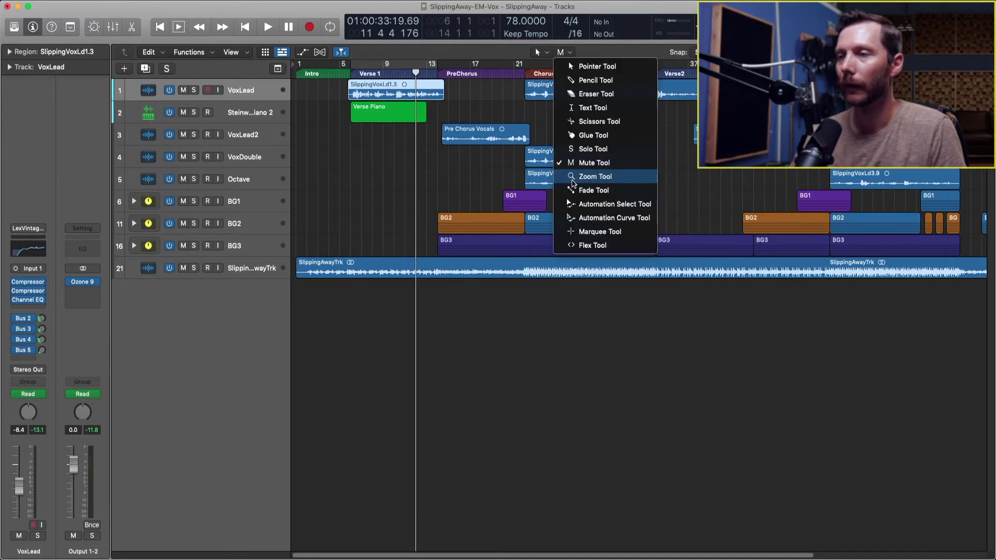
left_click(572, 181)
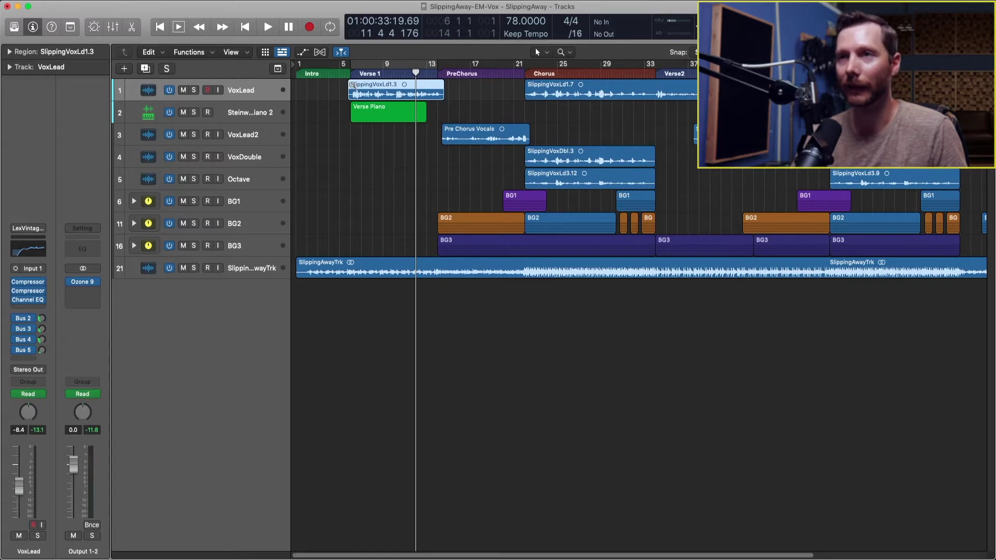
left_click_drag(352, 84, 457, 118)
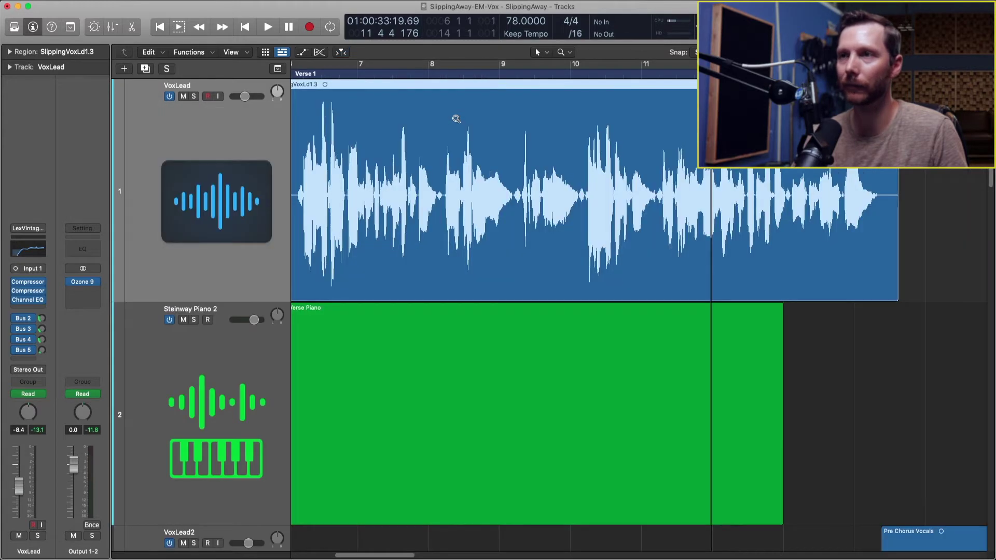
left_click(421, 158)
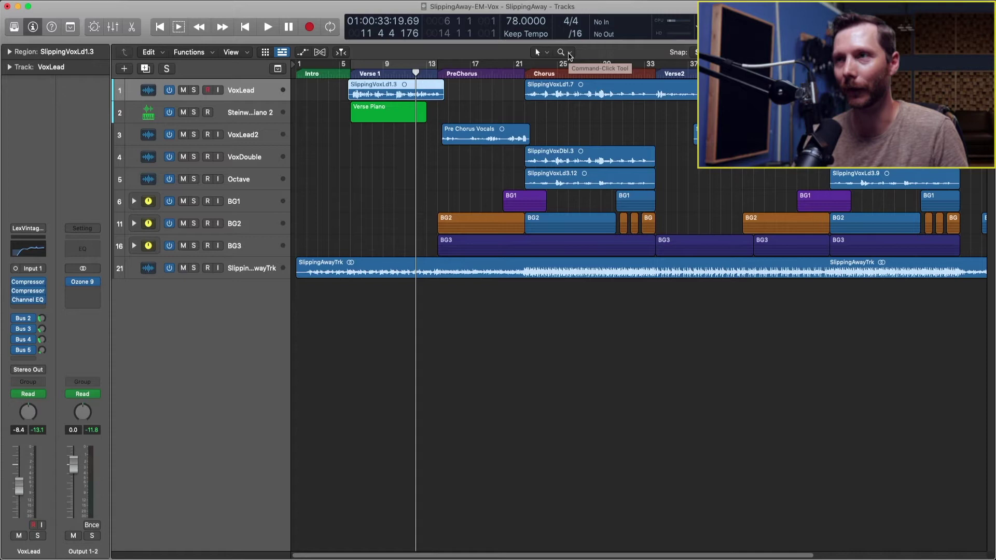
Step: Set Mute Tool as the Command-click tool, then zoom into PreChorus on tracks 2–4 and back out
left_click(570, 54)
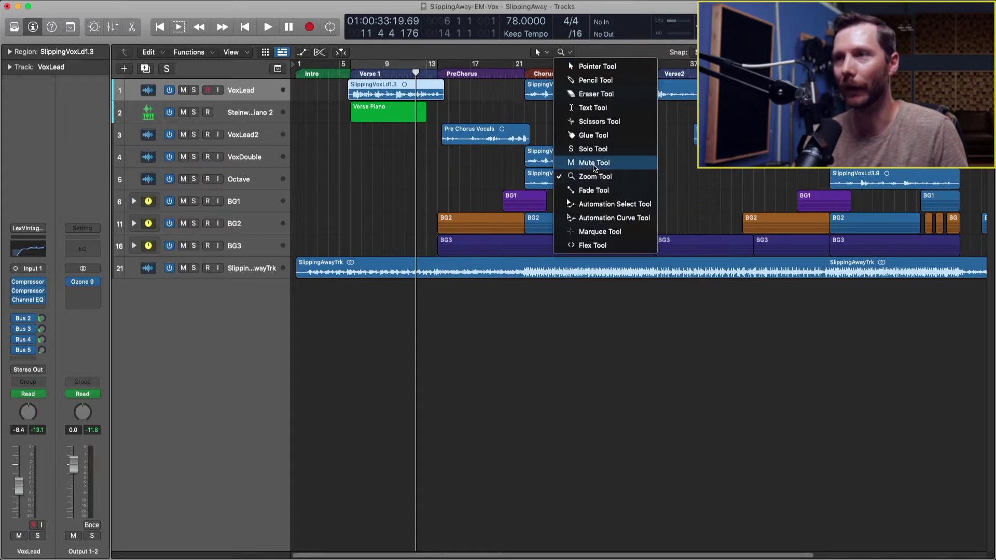
left_click(587, 162)
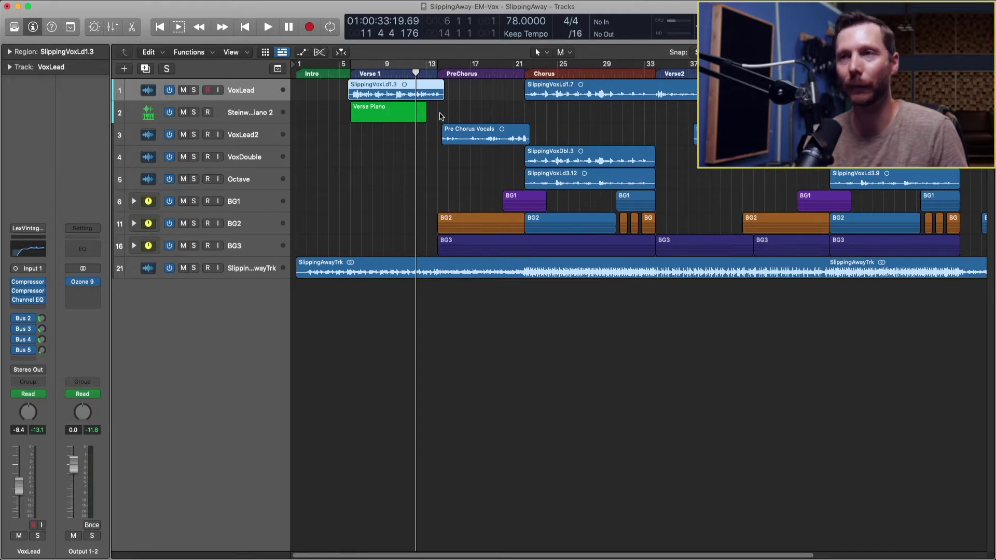
left_click_drag(442, 119, 507, 181)
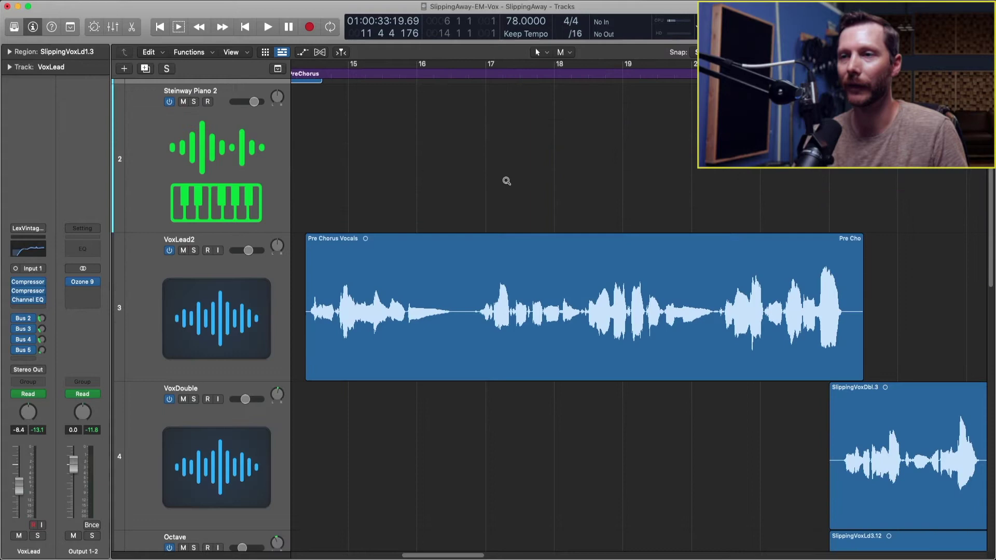
left_click(507, 182)
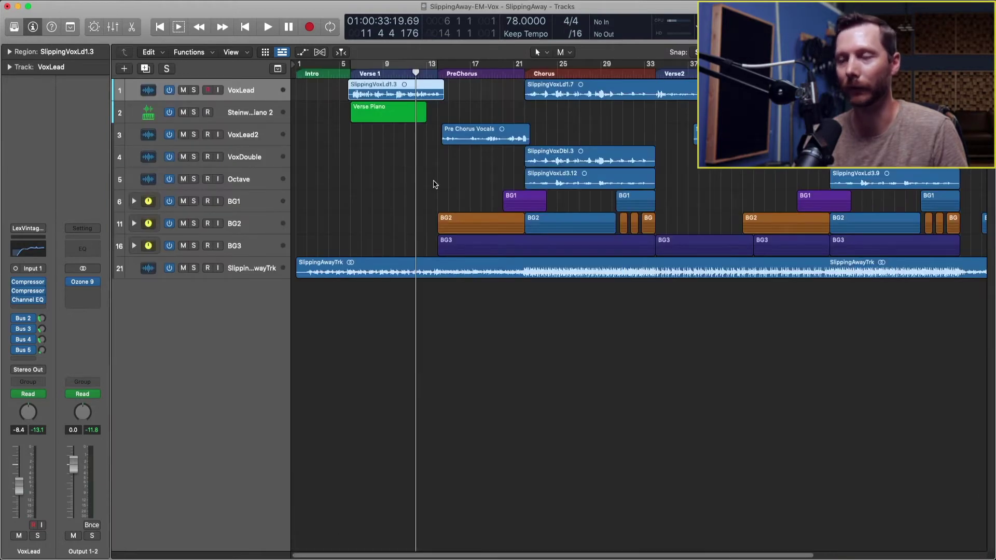
left_click(563, 52)
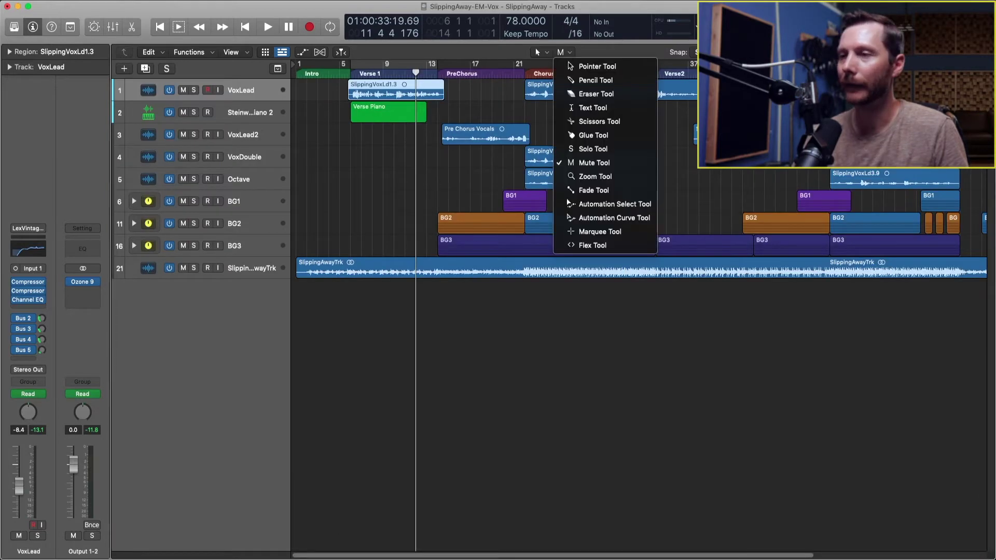
Step: Choose Fade Tool as the Command-click tool and trim SlippingVoxLd1.3's start later to about 6 1 4
left_click(577, 191)
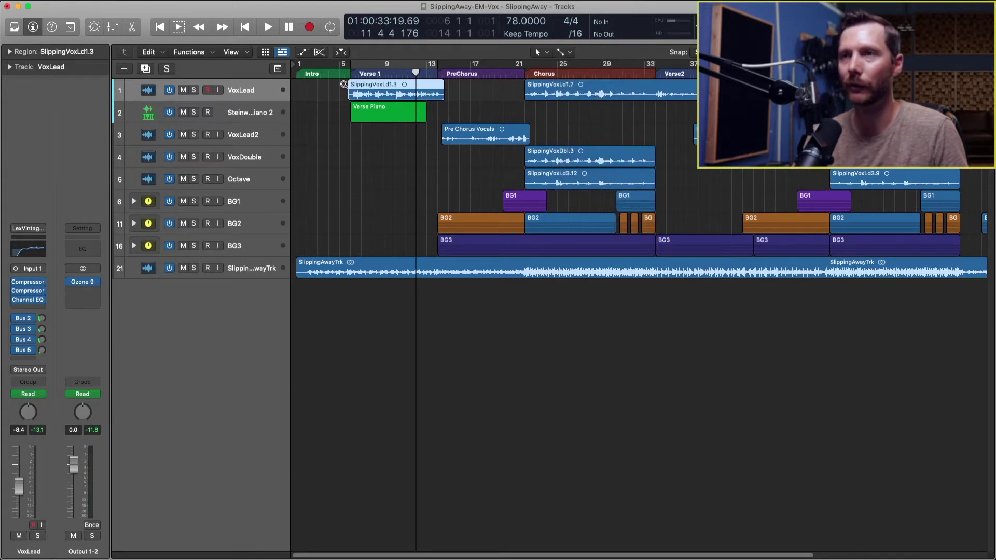
left_click_drag(343, 84, 394, 119)
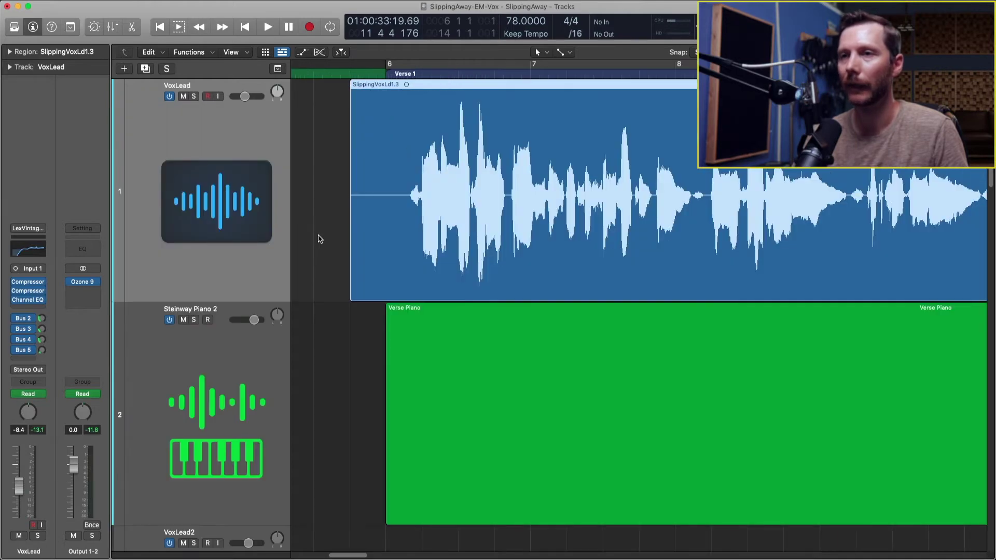
left_click(320, 239)
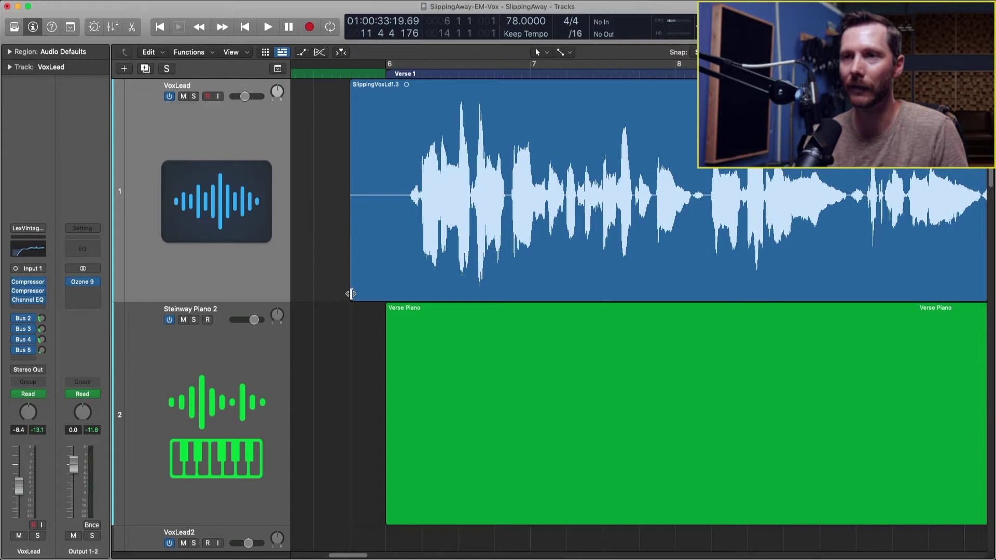
left_click_drag(351, 294, 421, 294)
left_click_drag(382, 160, 501, 287)
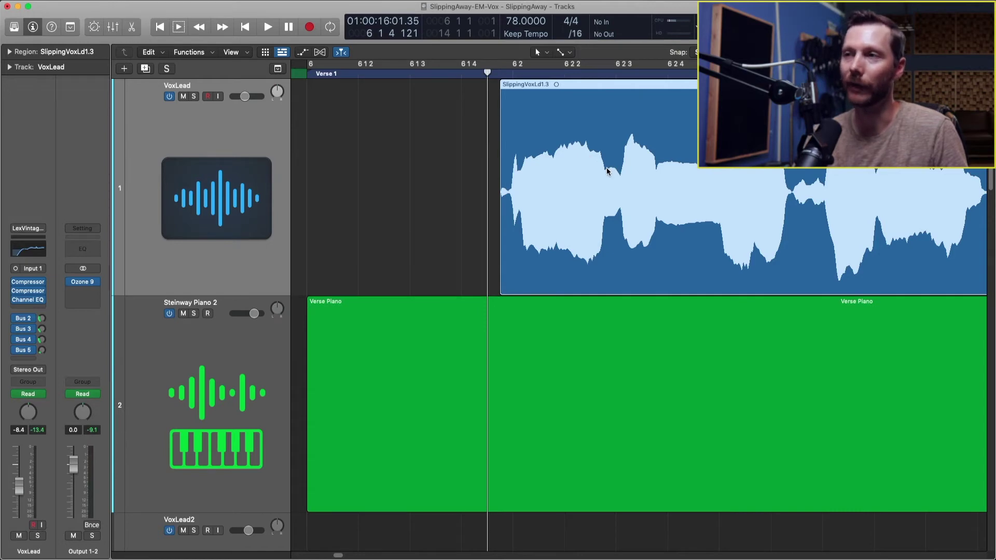
Step: Draw a fade-in at the vocal region's start, solo VoxLead, and audition it
left_click_drag(608, 173, 475, 168)
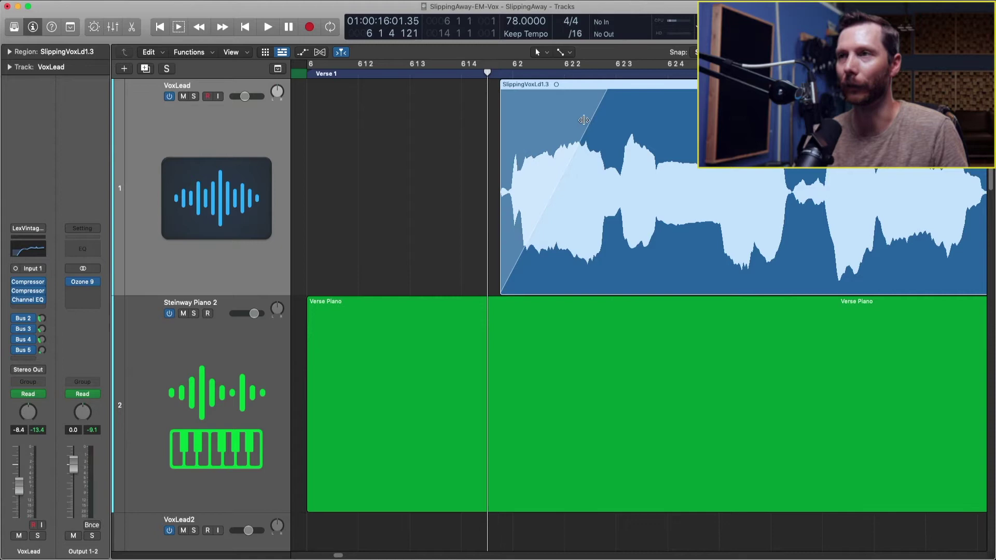
left_click(194, 98)
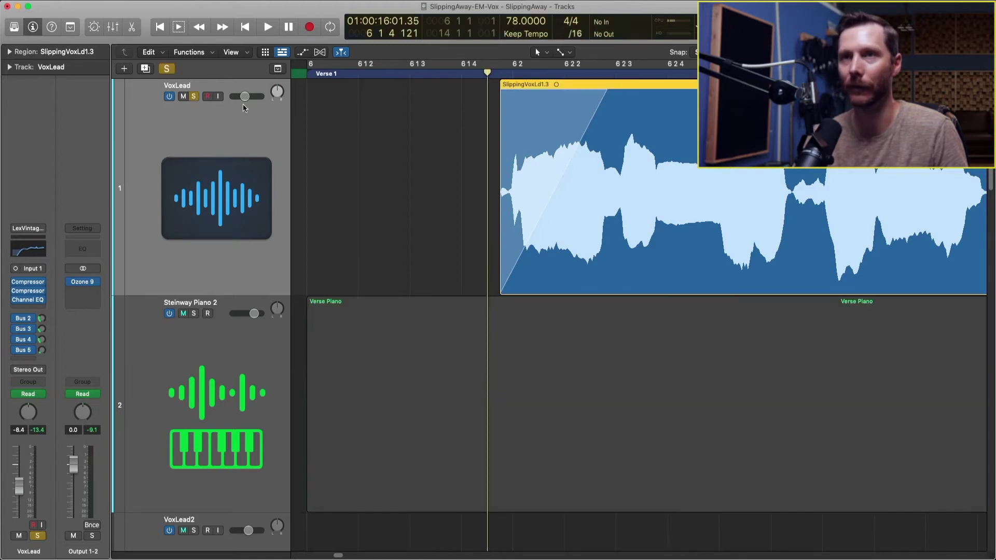
key("space")
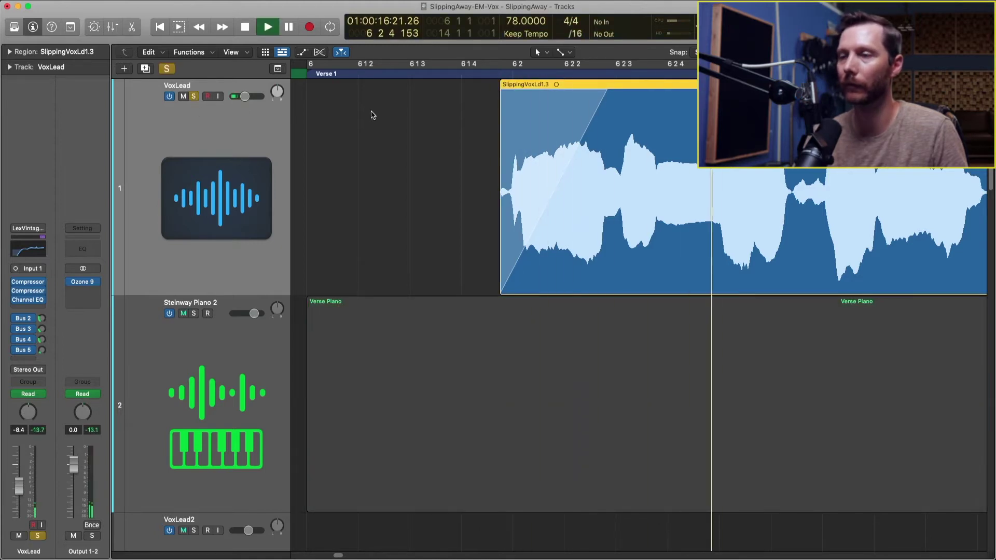
key("space")
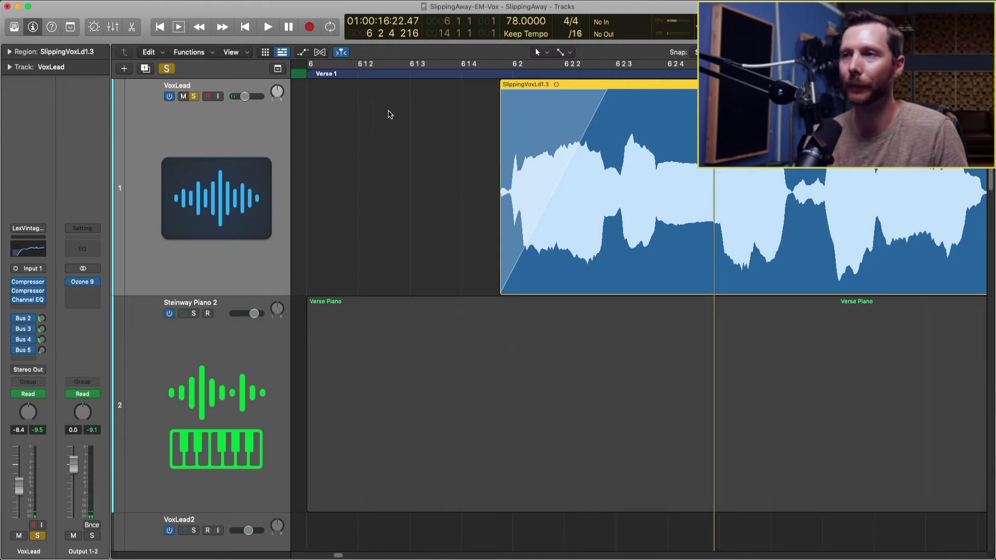
Step: Bend the fade-in into a curve, then delete the fade
mouse_move(559, 182)
left_mouse_down()
mouse_move(601, 202)
mouse_move(553, 176)
mouse_move(558, 188)
left_mouse_up()
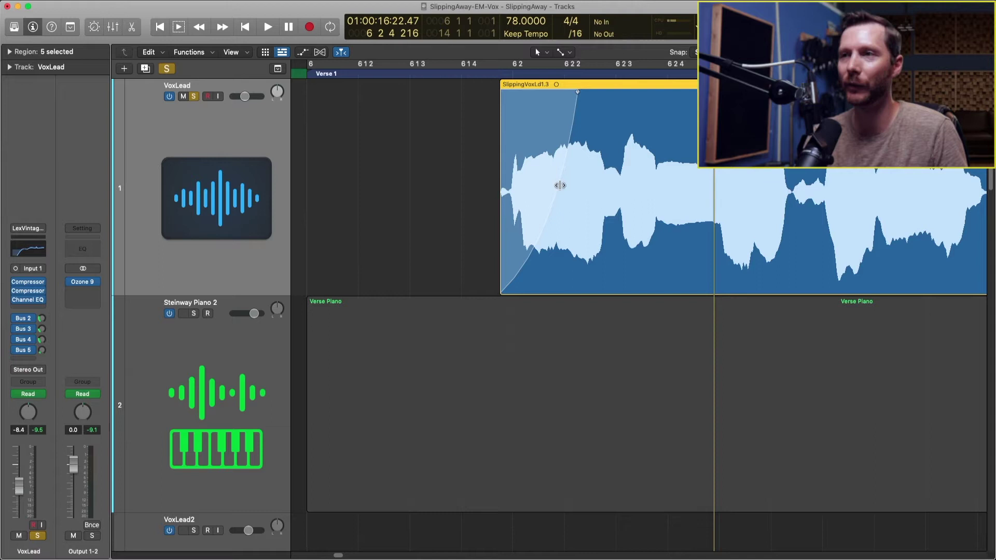
left_click(559, 182, "alt")
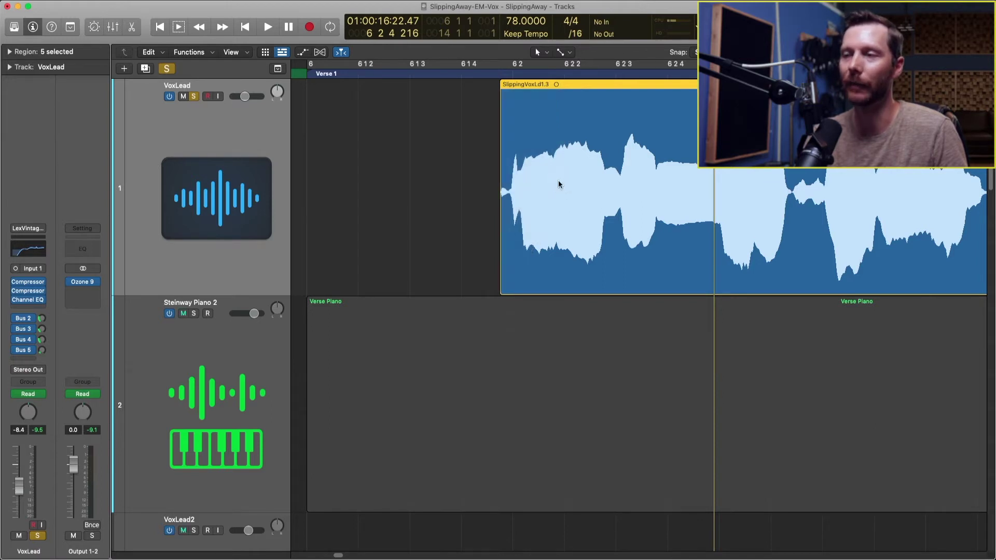
key("t")
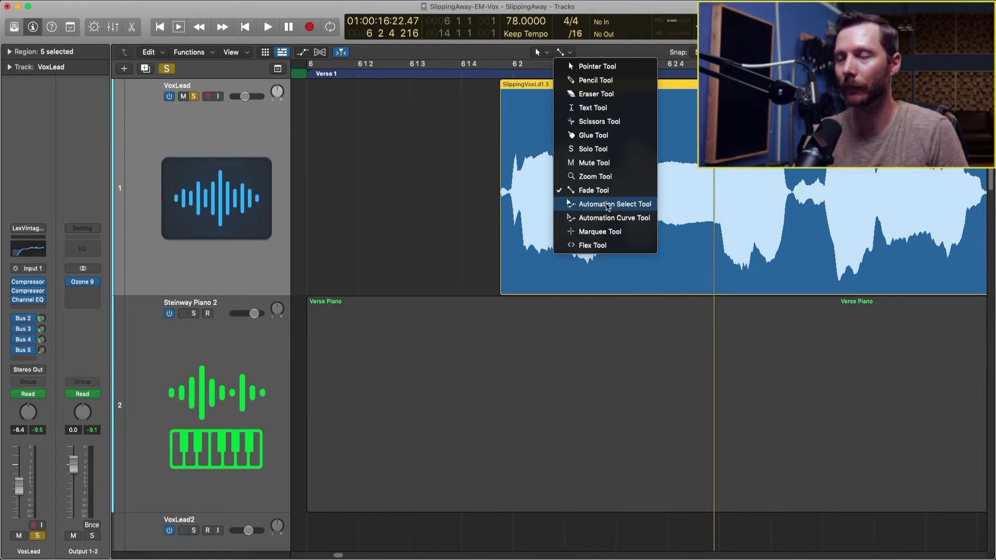
Step: Show VoxLead volume automation, add three points, and raise the middle one to +1.5 dB
left_click(608, 207)
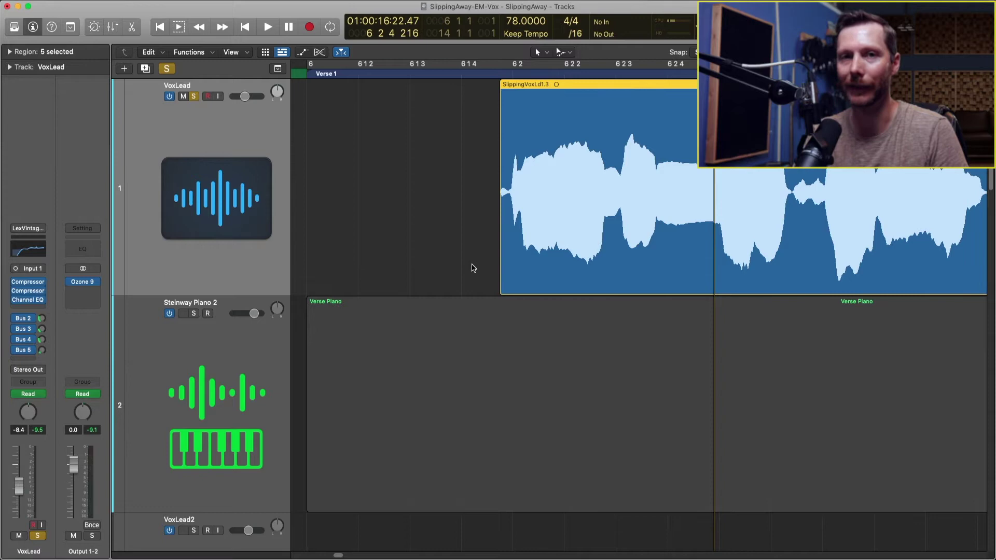
key("a")
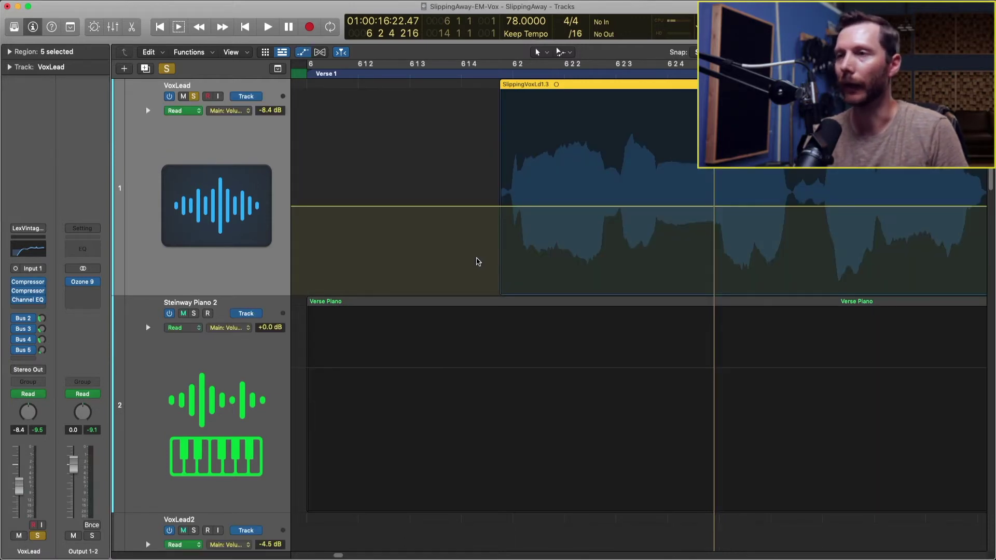
scroll(477, 261, "right", 5)
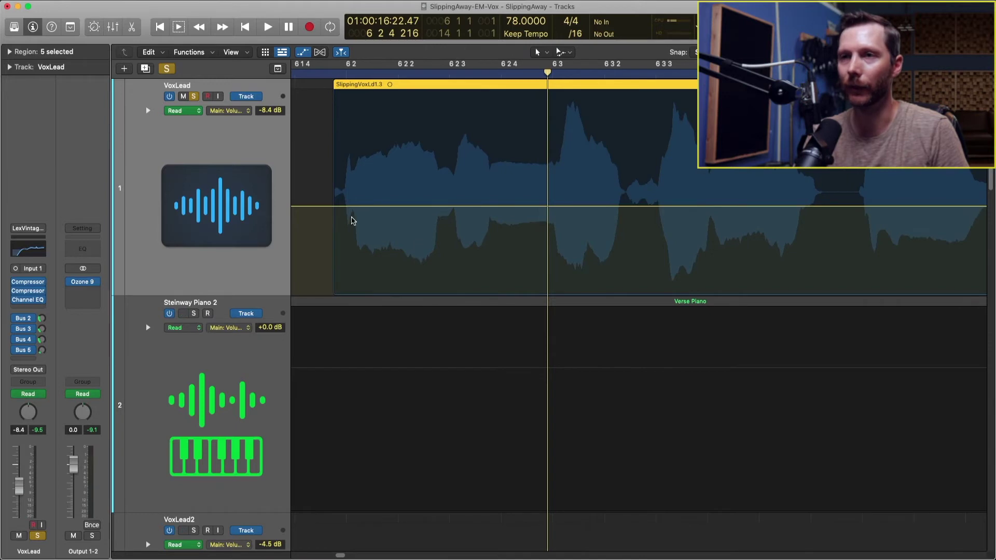
left_click(342, 205)
left_click(418, 206)
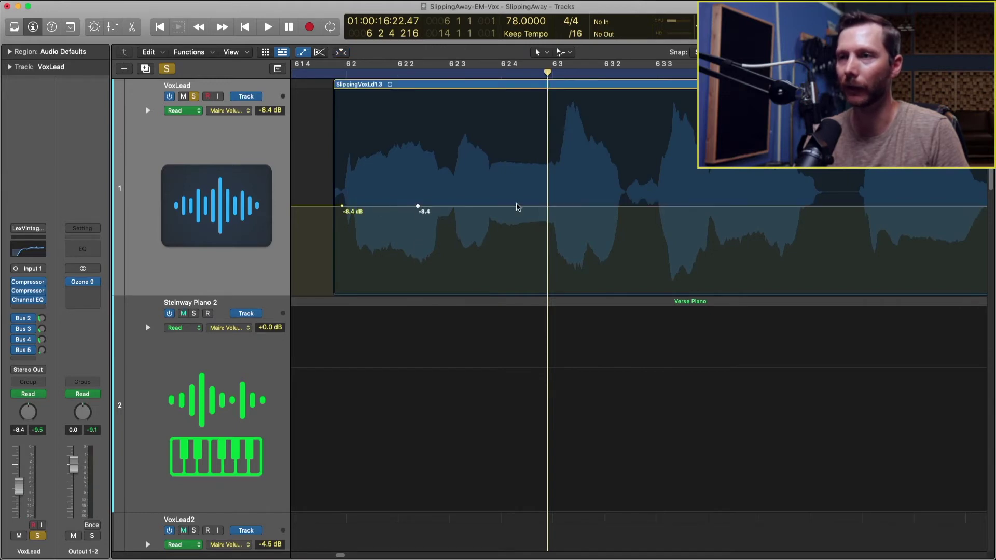
left_click(503, 206)
left_click_drag(418, 206, 418, 136)
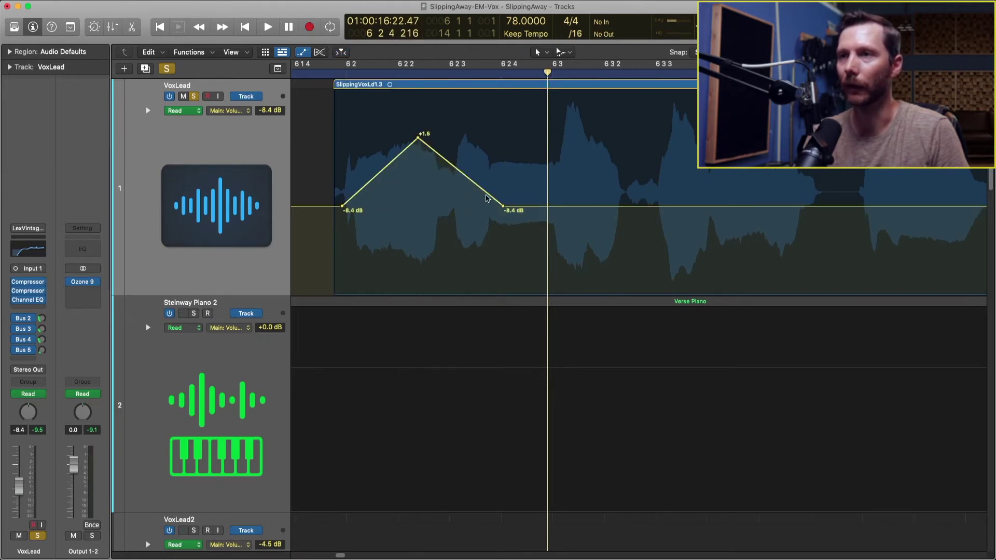
Step: Add a point near bar 63, audition, then lower three selected points to peaks of about -2.9 and -12.5 dB
left_click(550, 206)
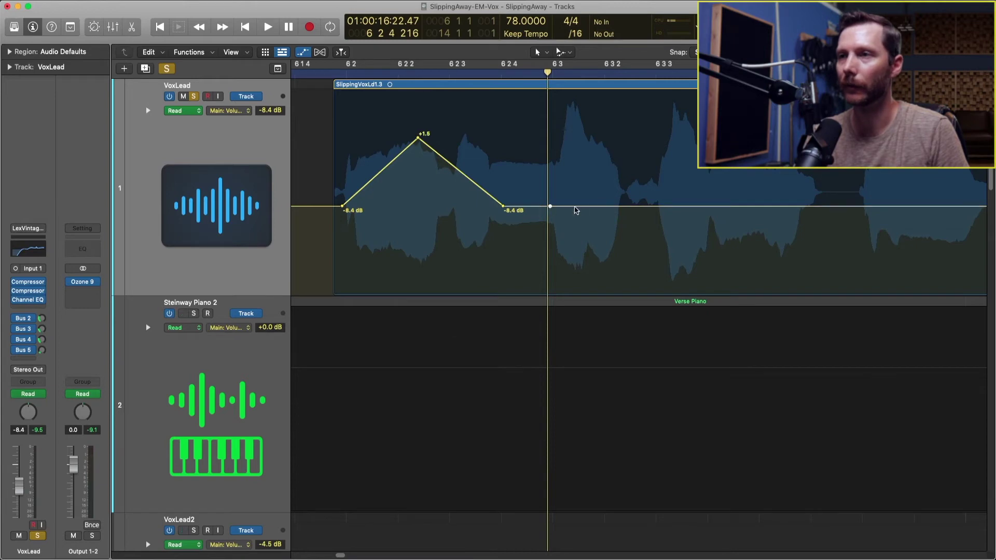
left_click_drag(551, 207, 600, 249)
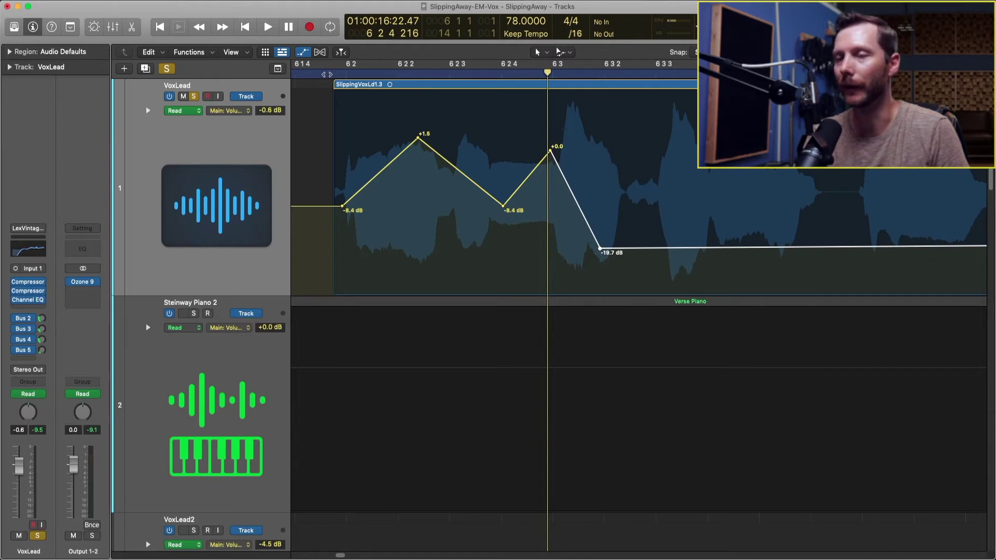
key("space")
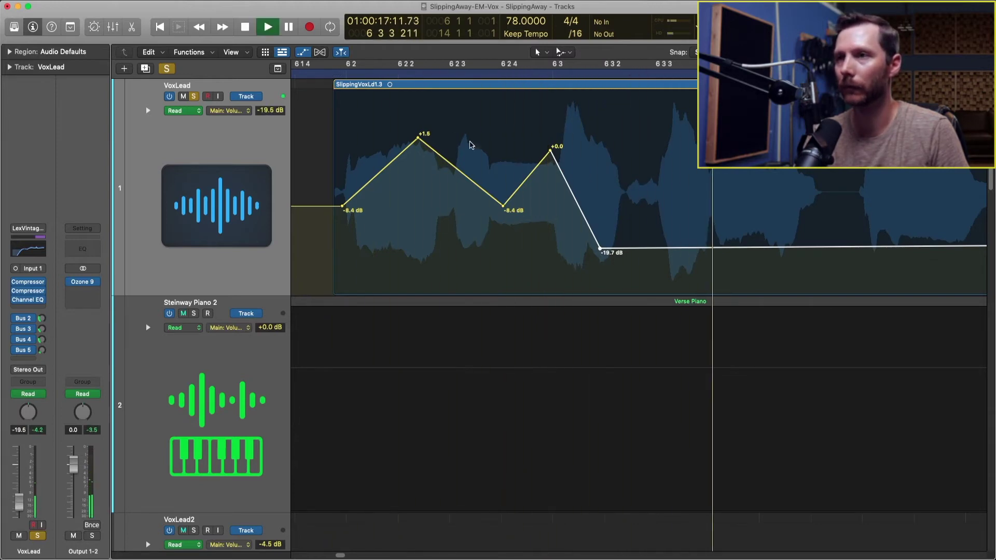
key("space")
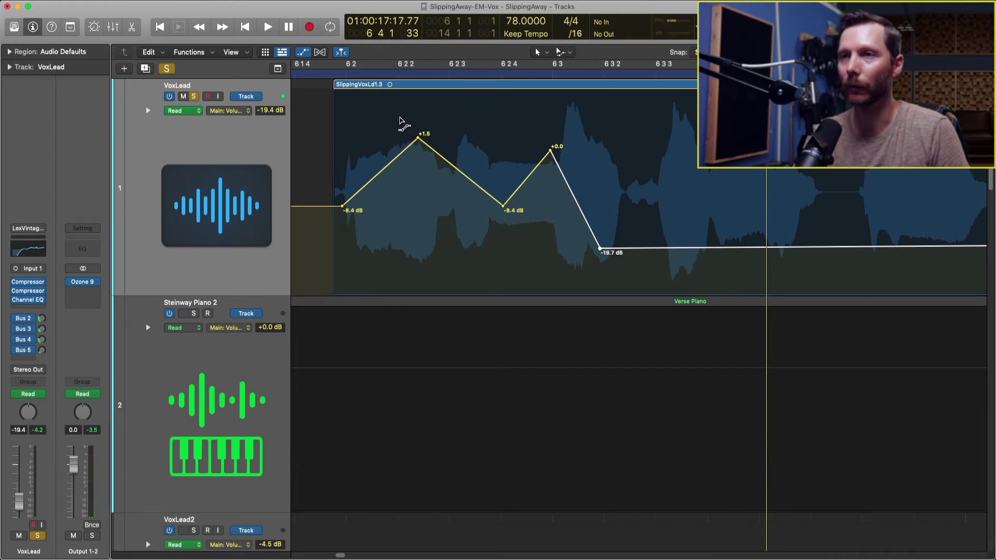
left_click_drag(410, 113, 552, 233)
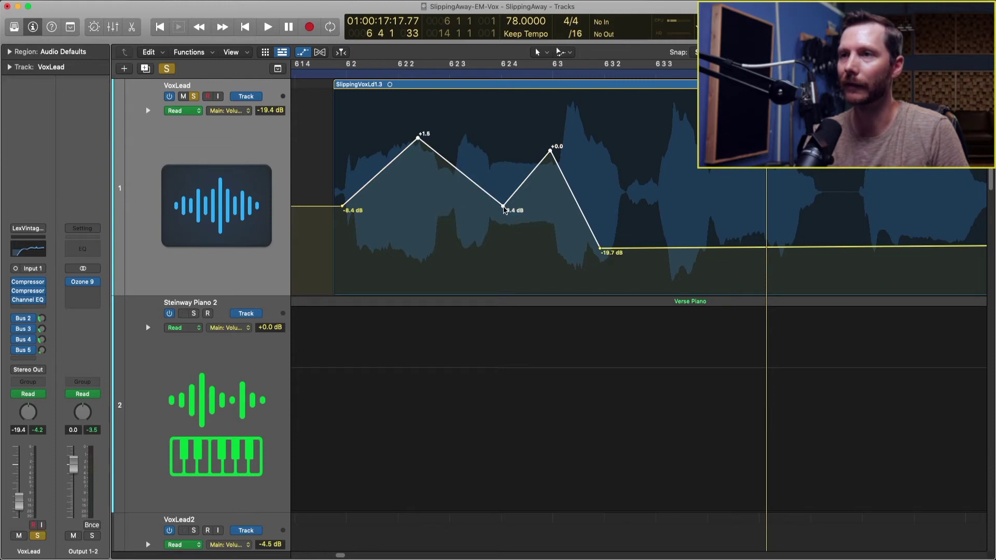
left_click_drag(503, 207, 503, 222)
Step: With the Automation Curve Tool, bend the segment between -2.9 and -12.5 dB into a curve
left_click(561, 52)
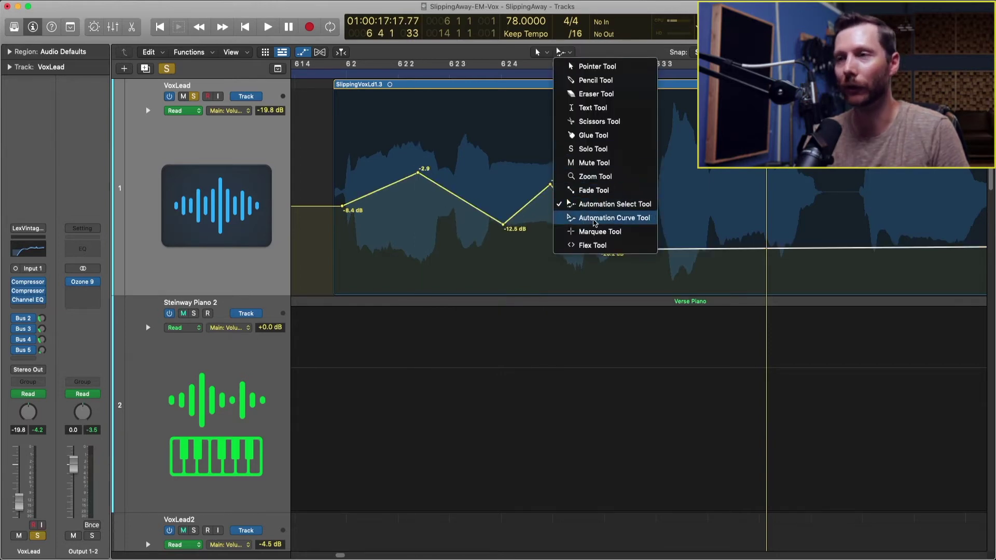
left_click(595, 222)
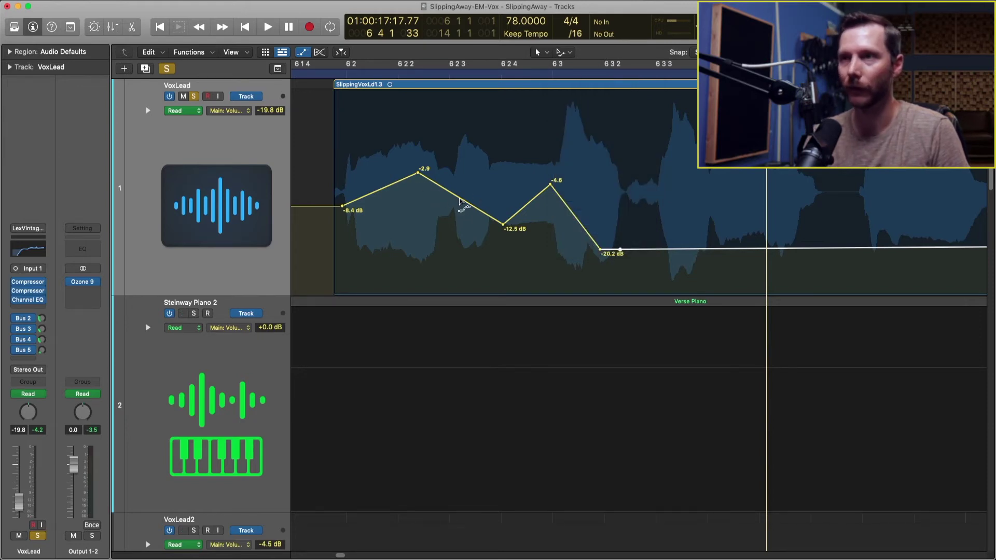
left_click(460, 203)
left_click_drag(460, 203, 447, 218)
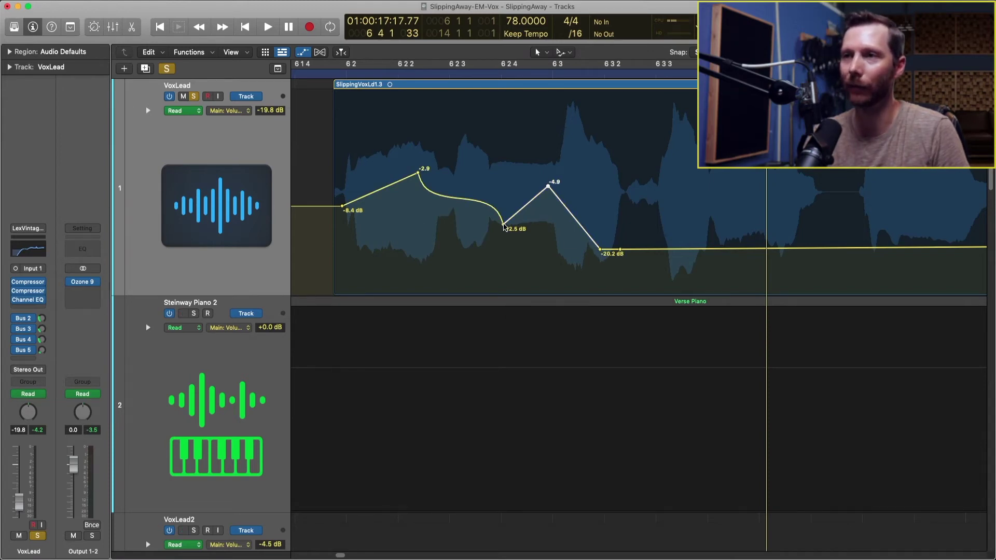
Step: Remove the -12.5 dB and extra -20.2 dB points, leaving the line flat at -20.2 dB
left_click_drag(550, 185, 551, 187)
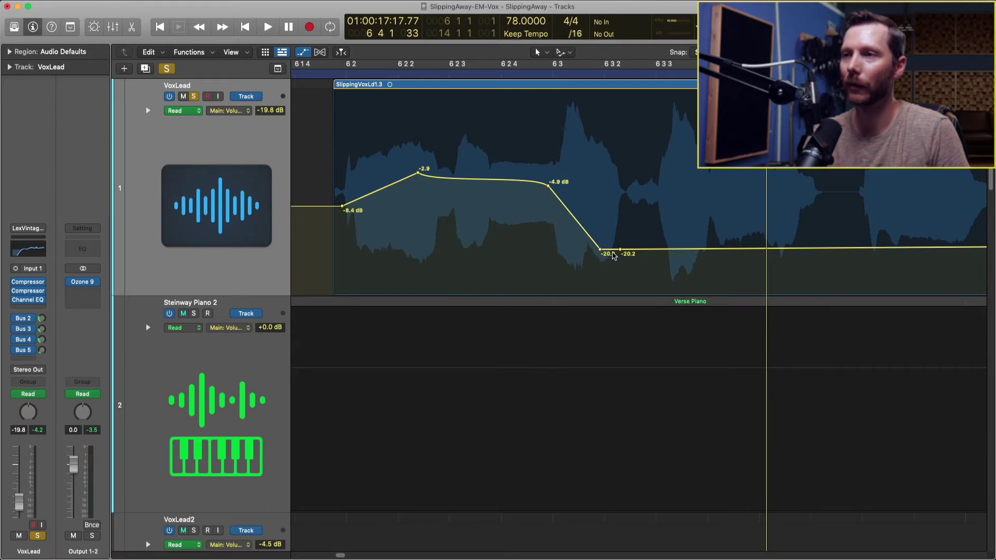
left_click(622, 251)
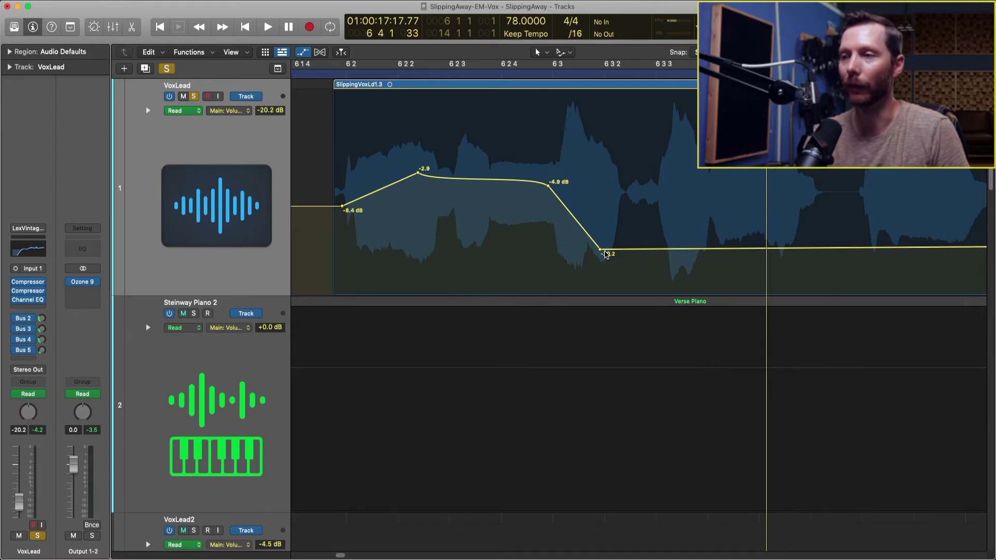
left_click_drag(602, 251, 335, 251)
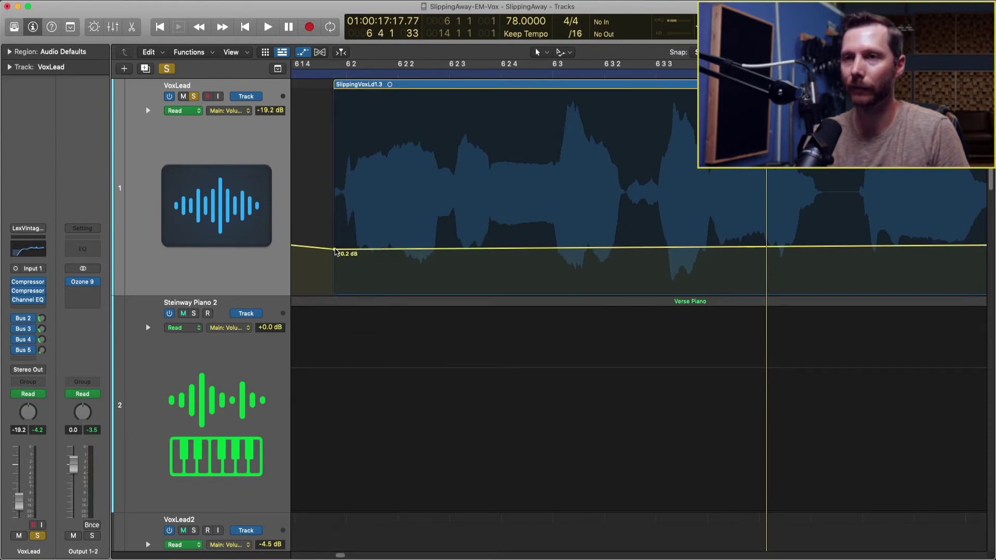
Step: Delete the last automation point, leaving volume at -8.4 dB, zoom out to Verse 1, and hide automation
left_click(334, 253)
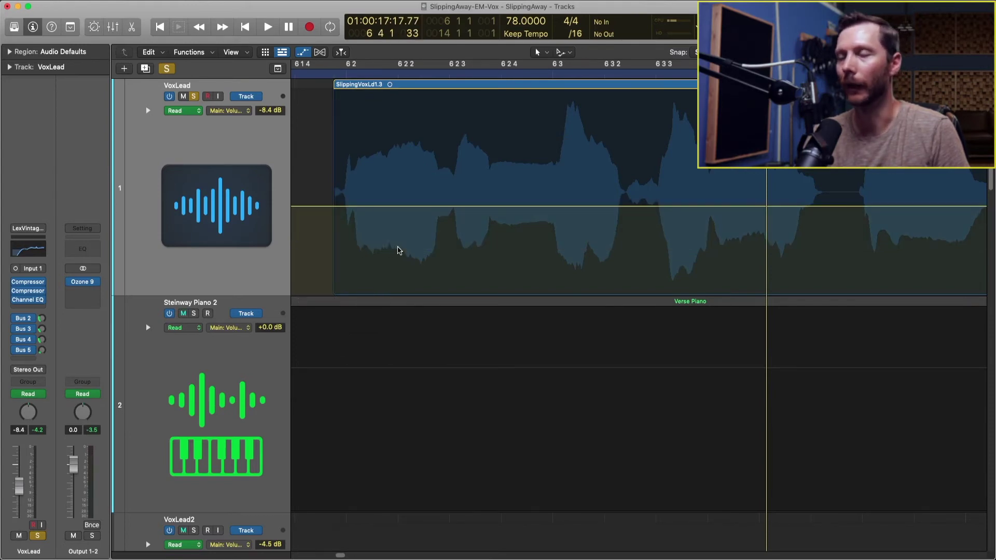
key("super+Left")
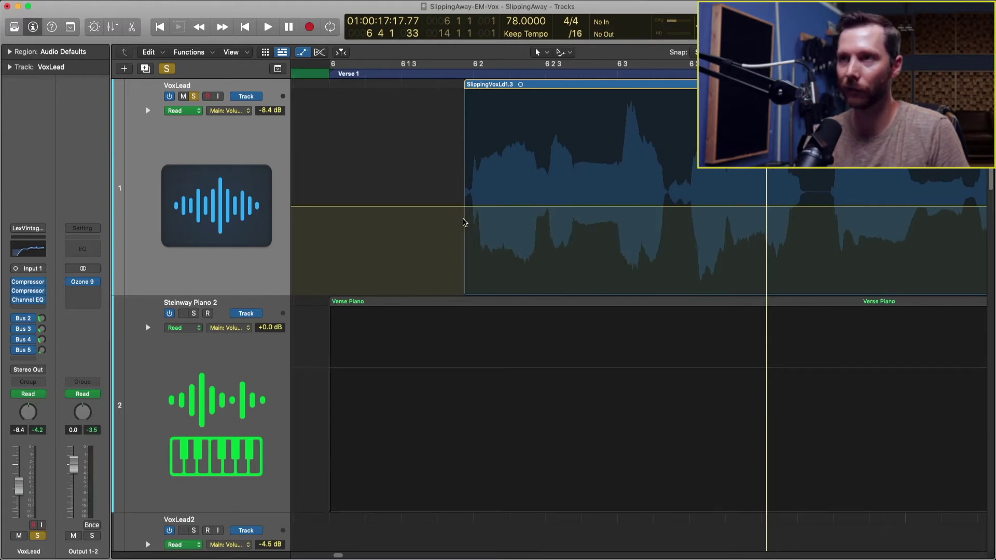
key("a")
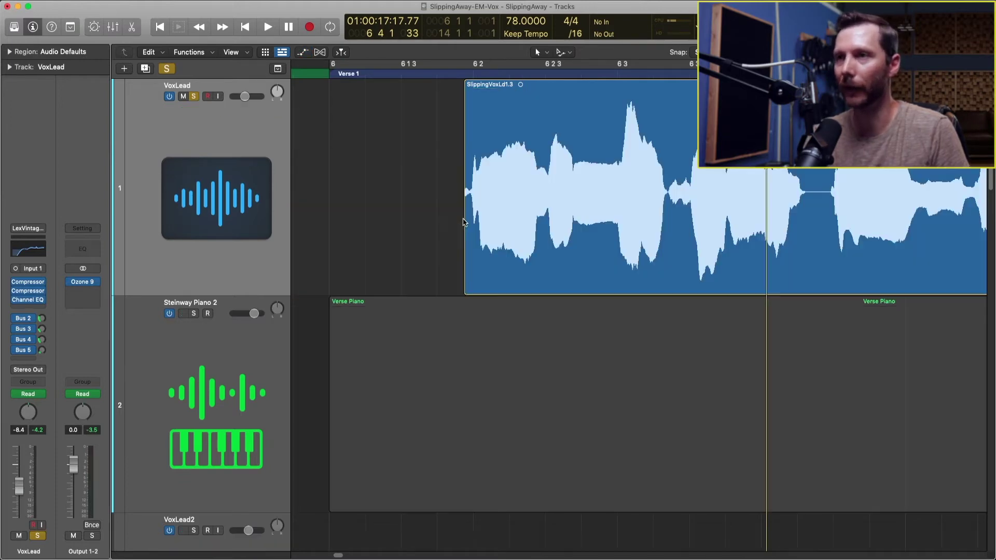
left_click(302, 54)
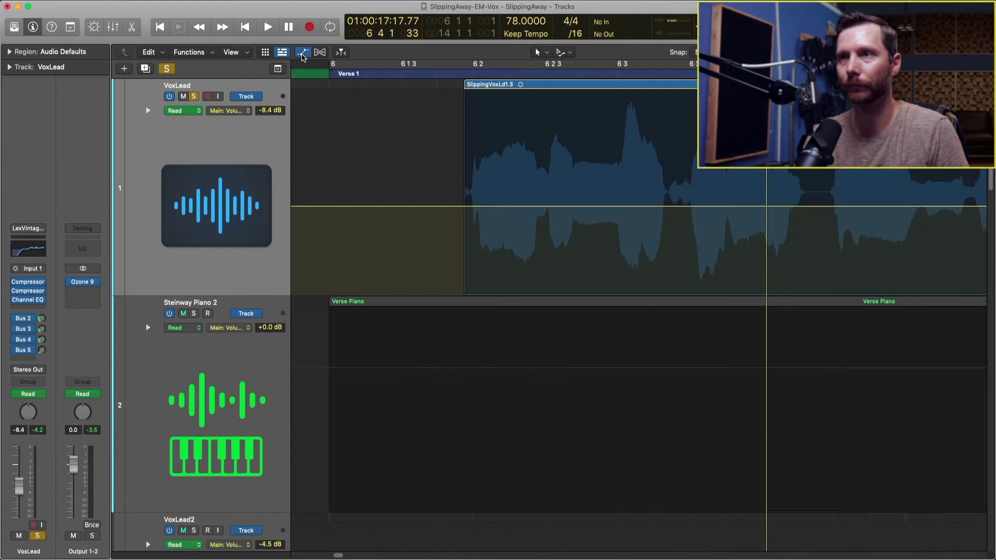
left_click(302, 54)
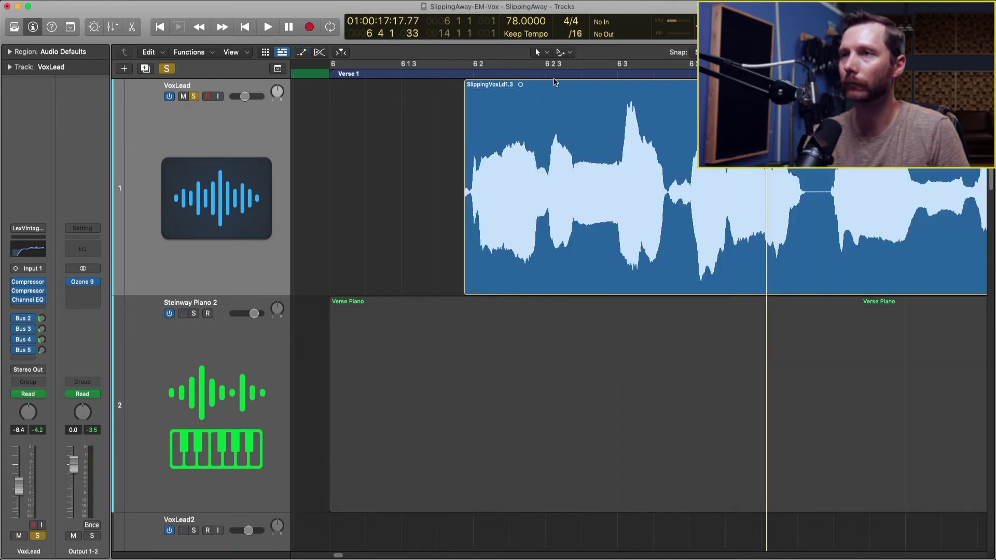
left_click(565, 53)
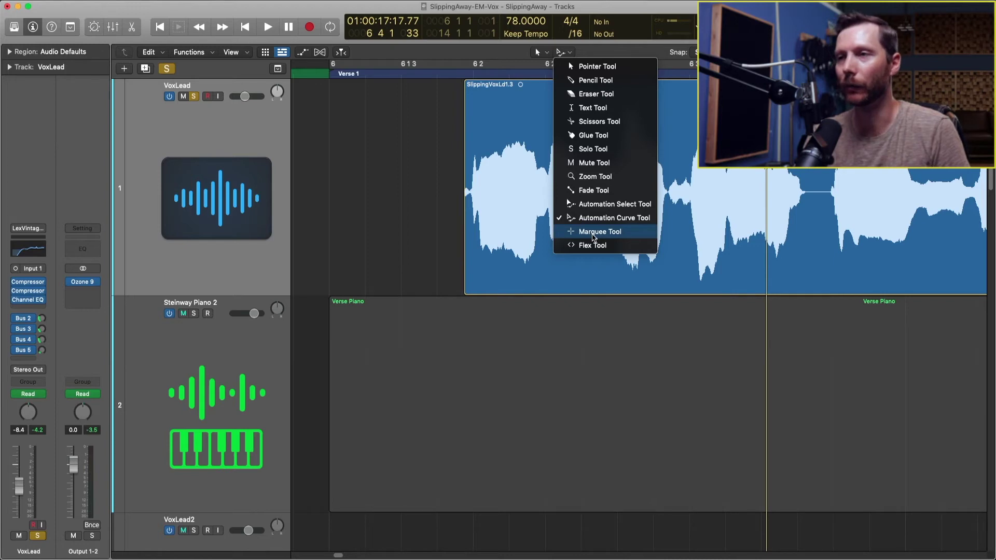
Step: With the Marquee Tool, cut a range from the middle of the VoxLead region, then undo it
left_click(594, 232)
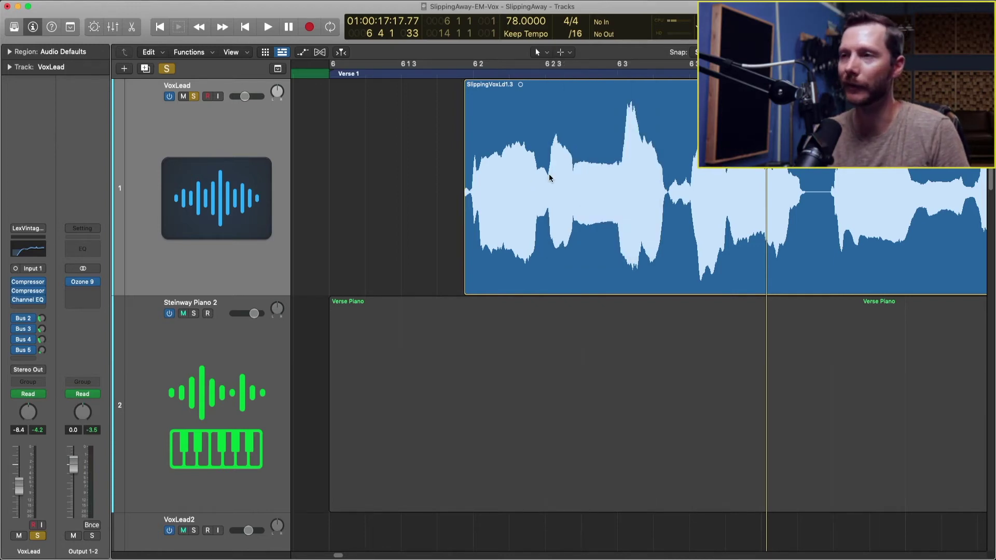
scroll(615, 175, "right", 3)
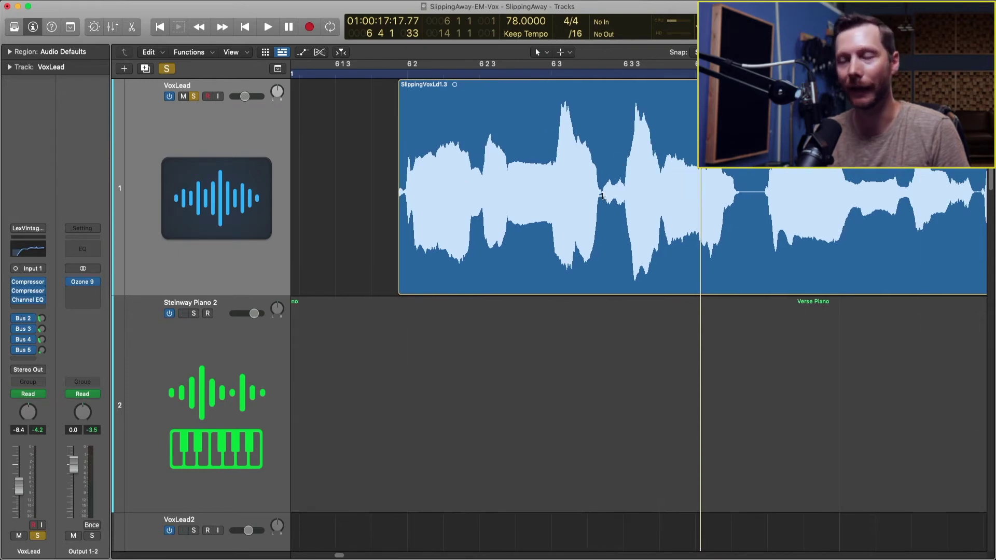
left_click_drag(602, 196, 757, 214)
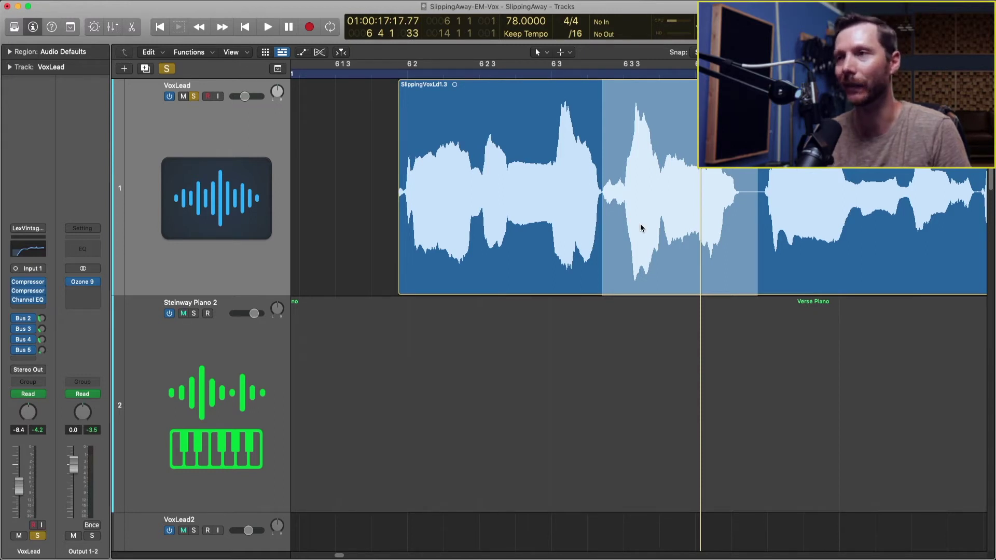
key("Delete")
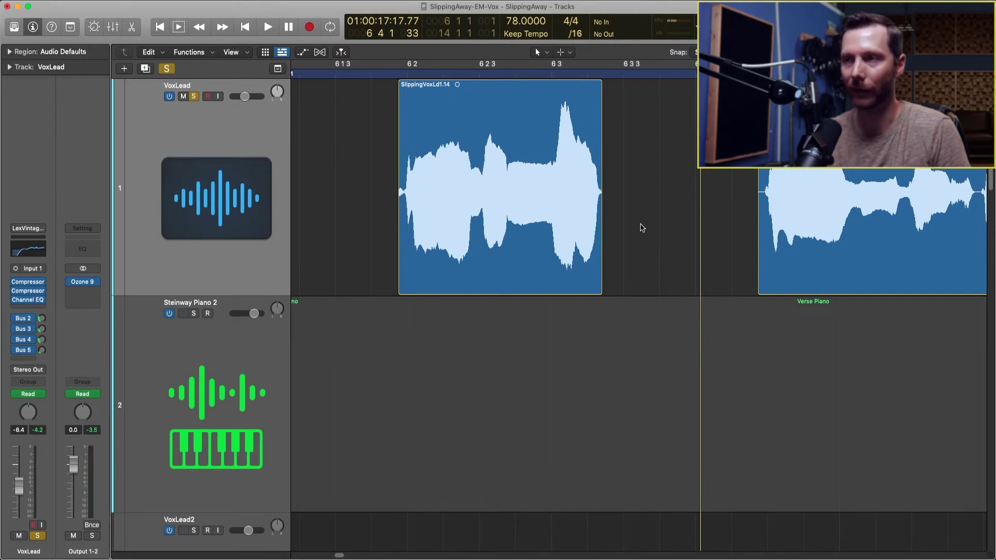
key("z")
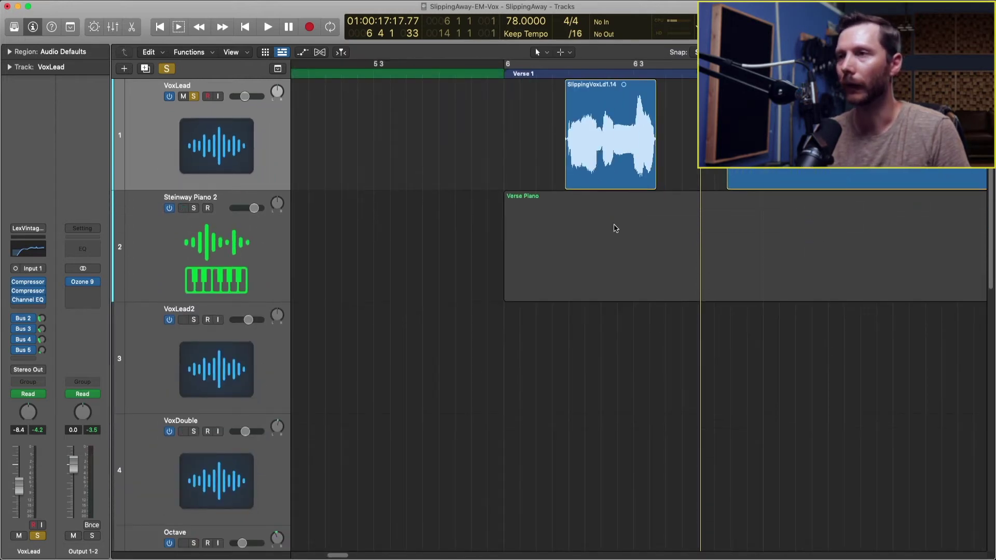
key("super+z")
Step: Copy the opening section of SlippingVoxLd1.3 to bar 6, then delete that short copy
left_click(544, 128)
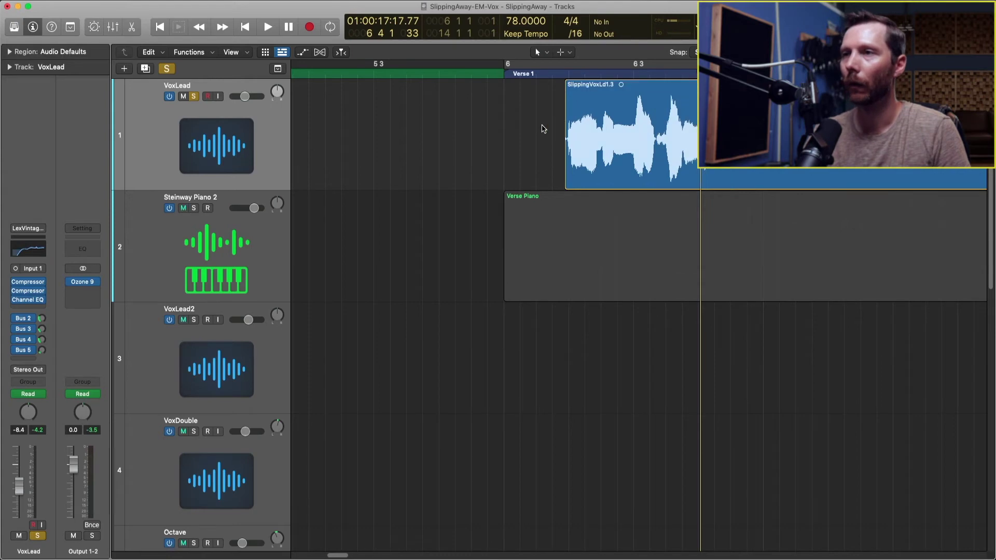
left_click_drag(544, 135, 601, 142)
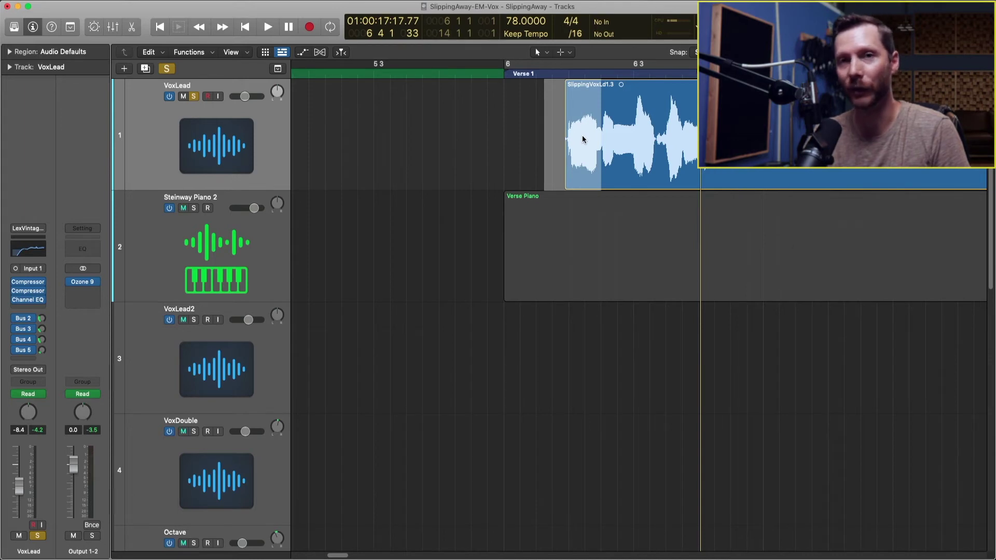
left_click_drag(582, 140, 526, 139)
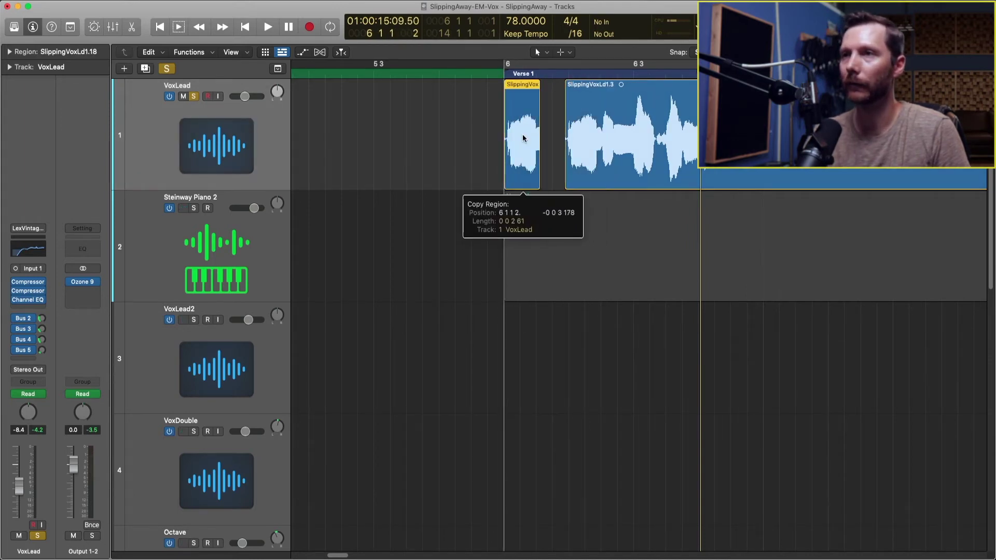
left_click(492, 137)
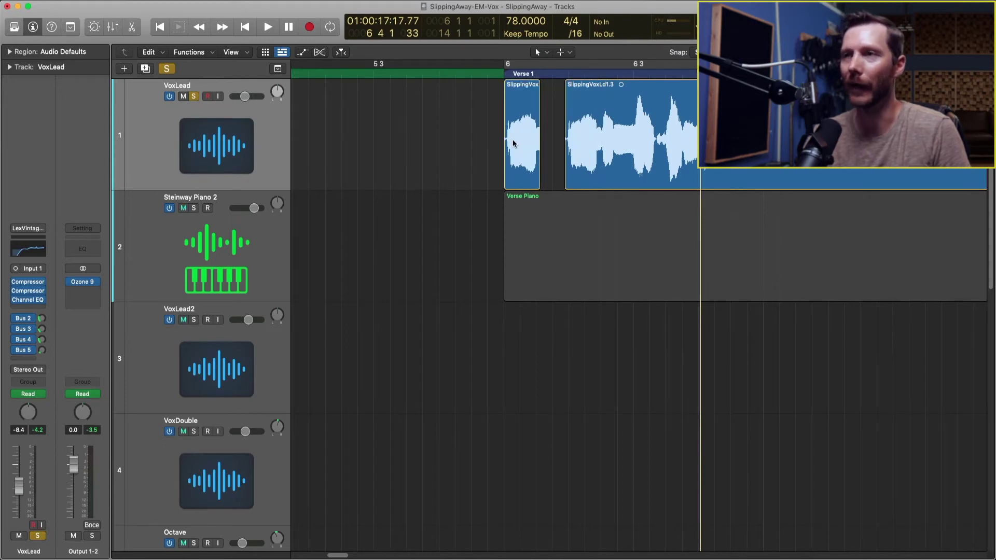
left_click(529, 161)
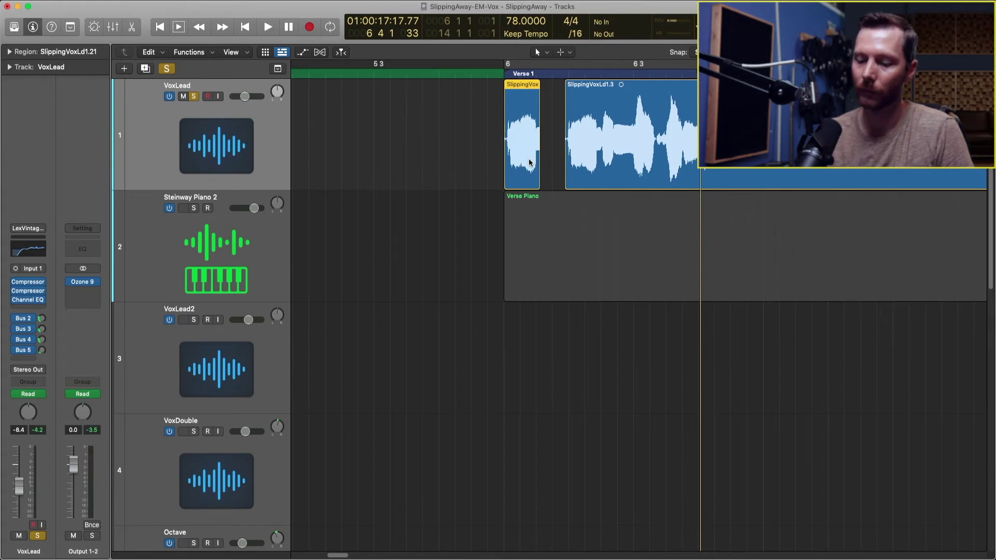
key("Delete")
Step: Extend the VoxLead region back to bar 6 and dip a short range's volume to -16.4 dB
left_click_drag(566, 184, 493, 147)
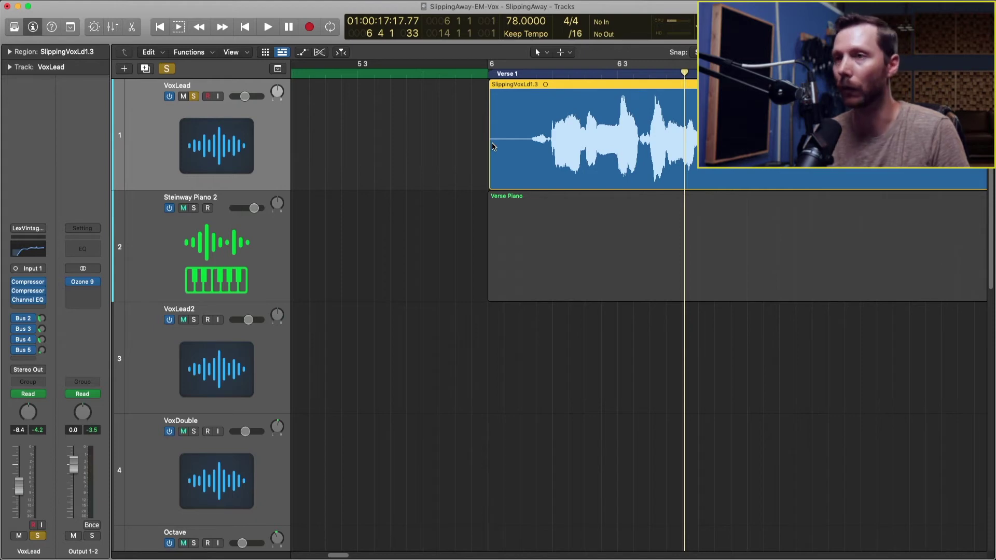
key("a")
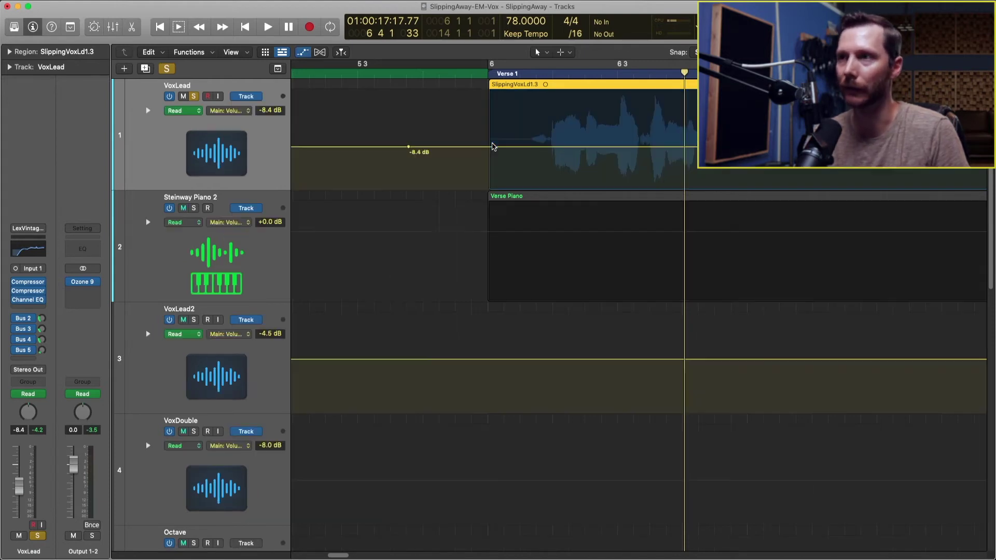
scroll(493, 147, "right", 8)
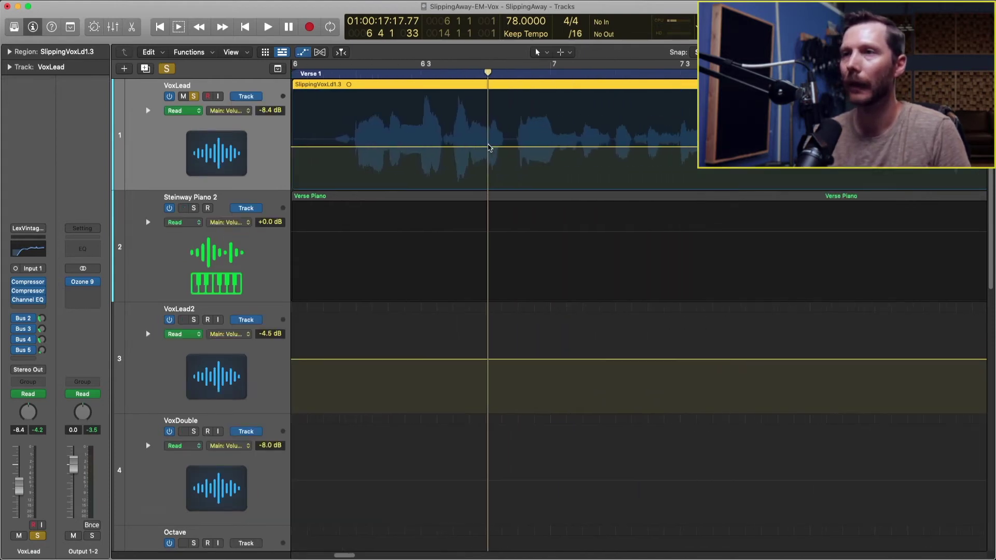
scroll(509, 149, "right", 2)
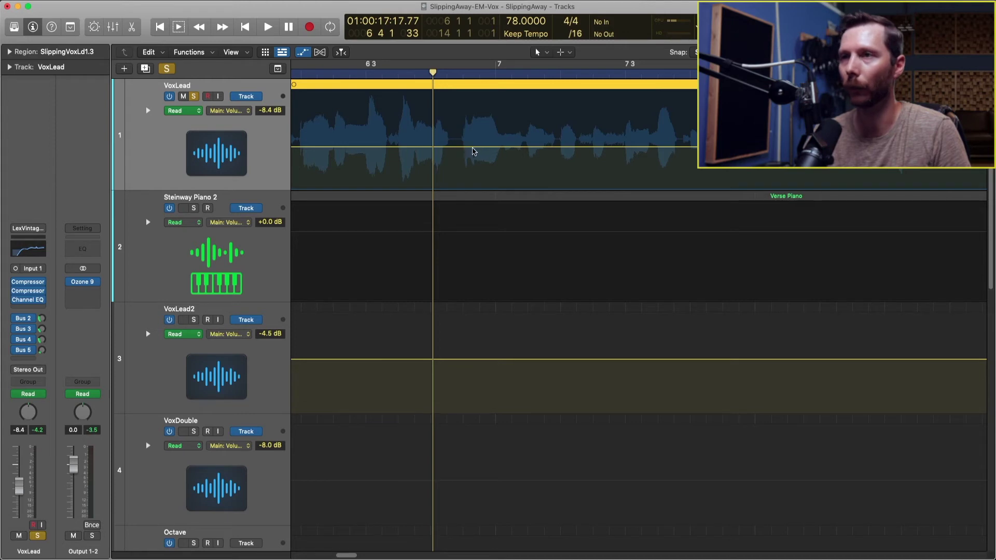
left_click_drag(456, 149, 525, 151)
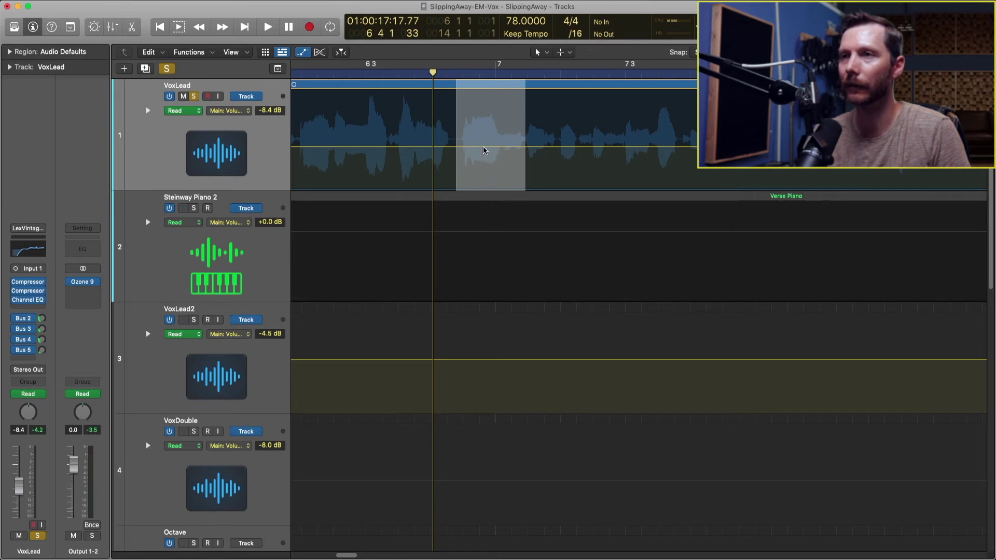
left_click(487, 149)
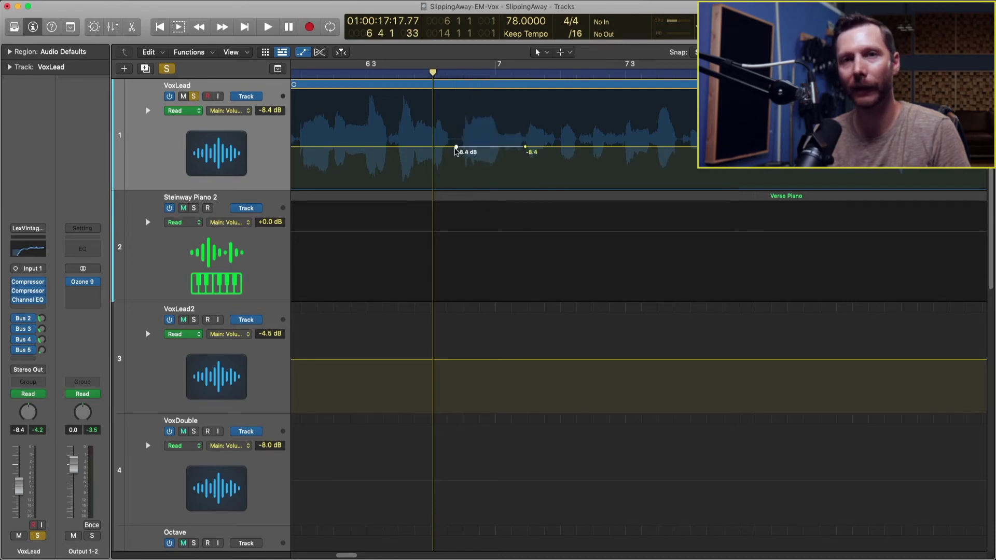
mouse_move(484, 149)
left_mouse_down()
mouse_move(481, 170)
mouse_move(474, 130)
mouse_move(485, 139)
mouse_move(484, 166)
left_mouse_up()
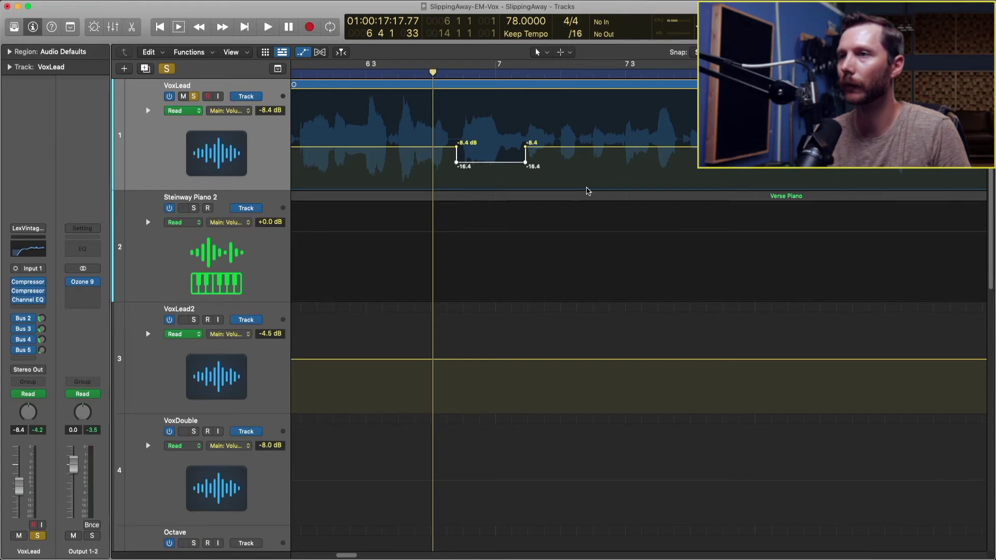
Step: Mark a second short range on the VoxLead lane and pull its volume down to -14.0 dB
left_click_drag(593, 151, 662, 162)
left_click(611, 151)
left_click(663, 151)
Step: Make Flex the secondary tool and enable Flex on the VoxLead track
left_click(564, 52)
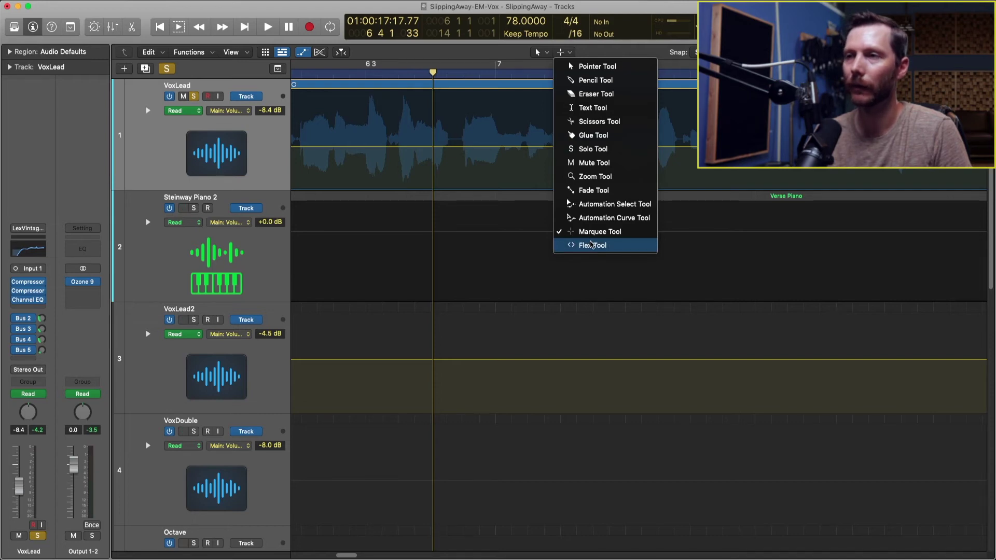
left_click(592, 247)
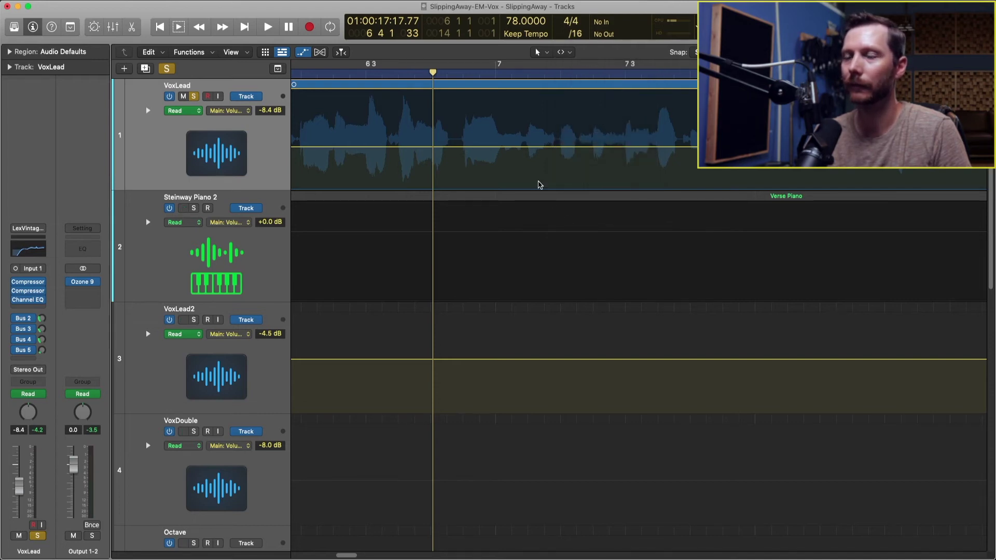
key("a")
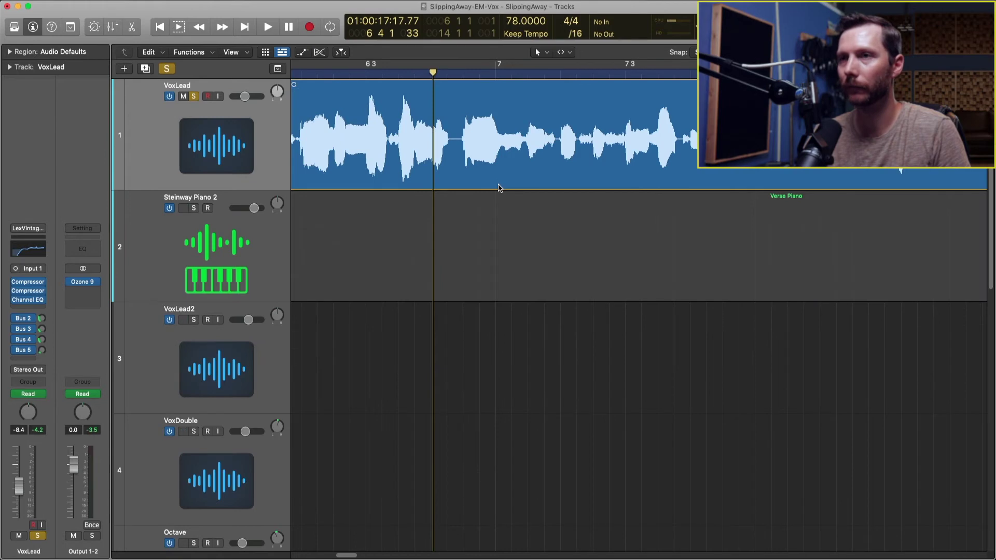
left_click(522, 134)
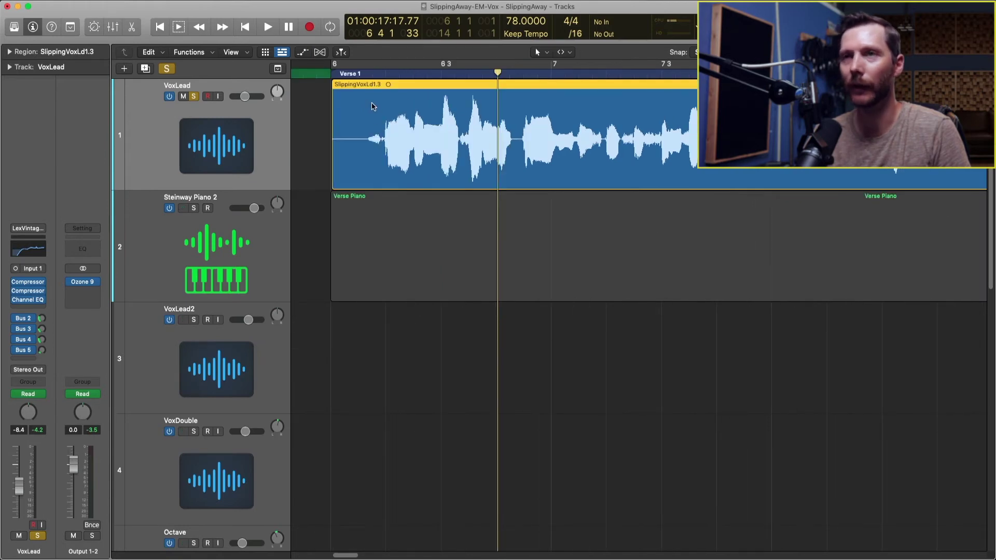
left_click(320, 53)
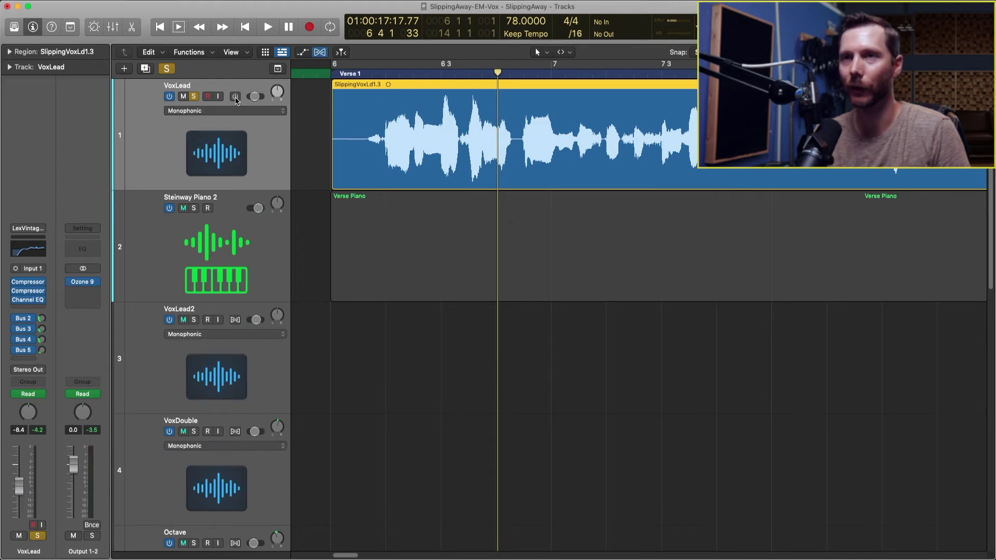
left_click(235, 97)
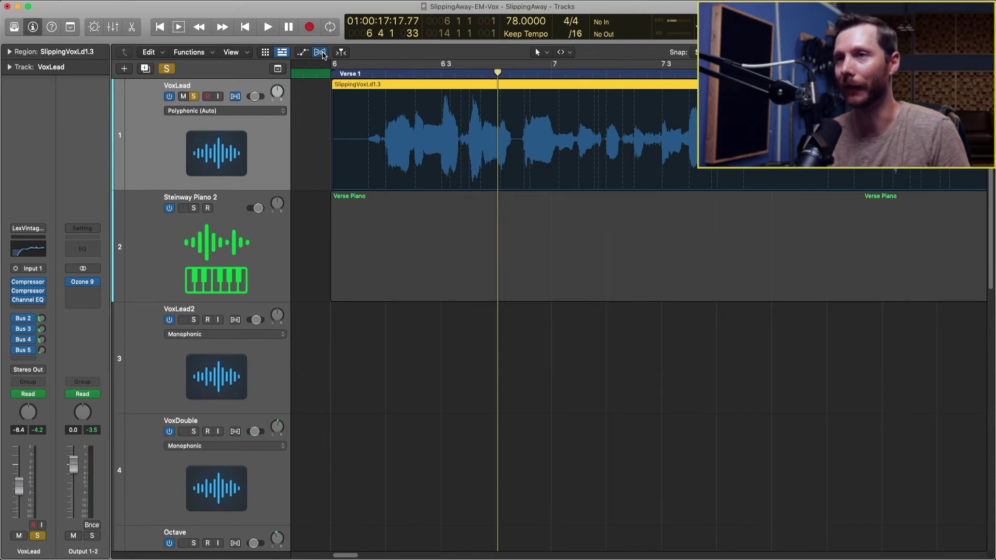
left_click(320, 52)
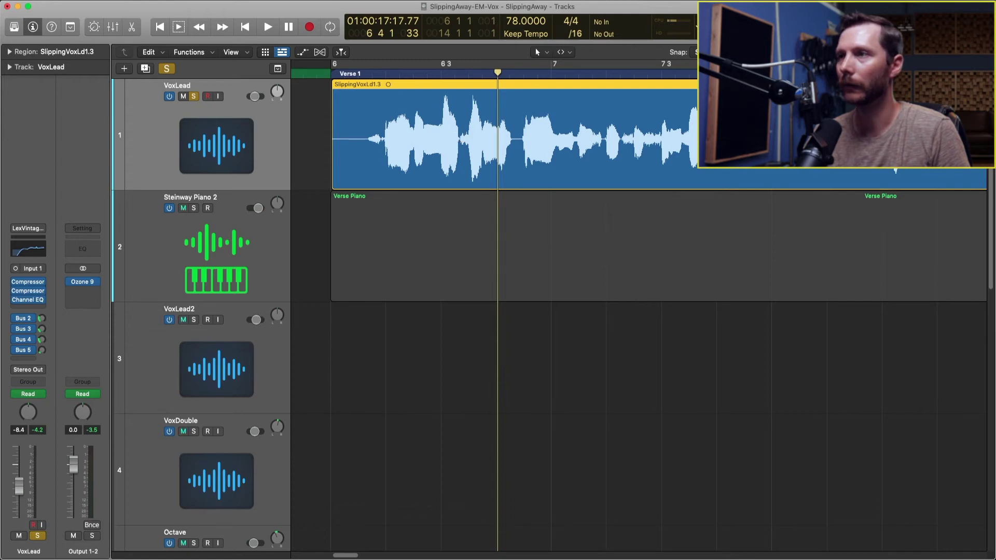
Step: Stretch vocal syllables near bars 8 and 7.4, auditioning the vocal from around bar 8
scroll(638, 311, "right", 3)
scroll(601, 153, "right", 3)
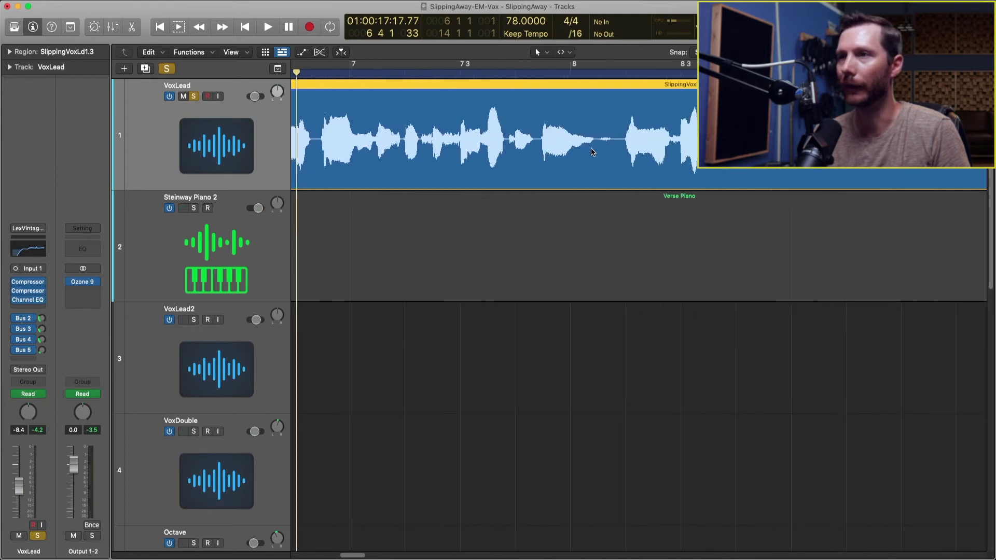
left_click(594, 140)
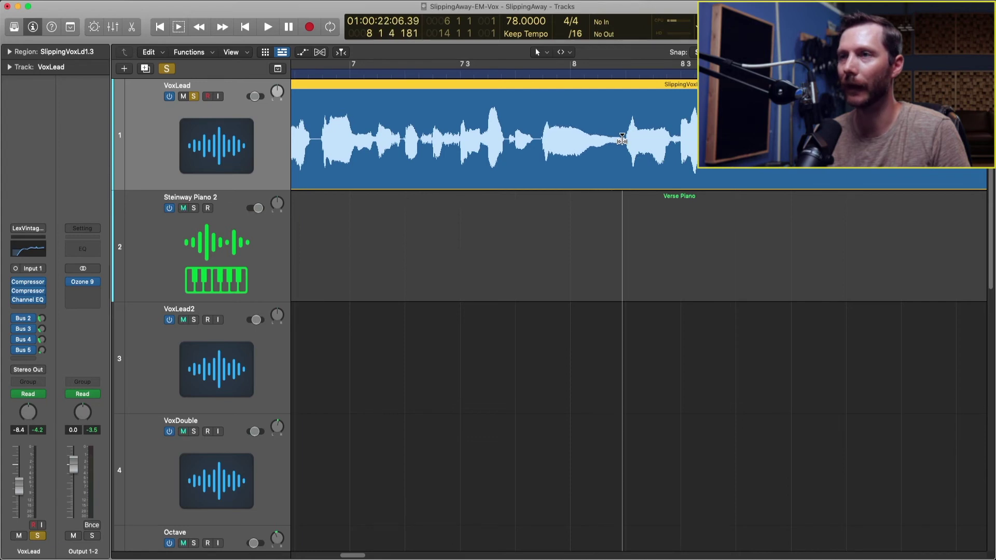
left_click_drag(621, 141, 593, 145)
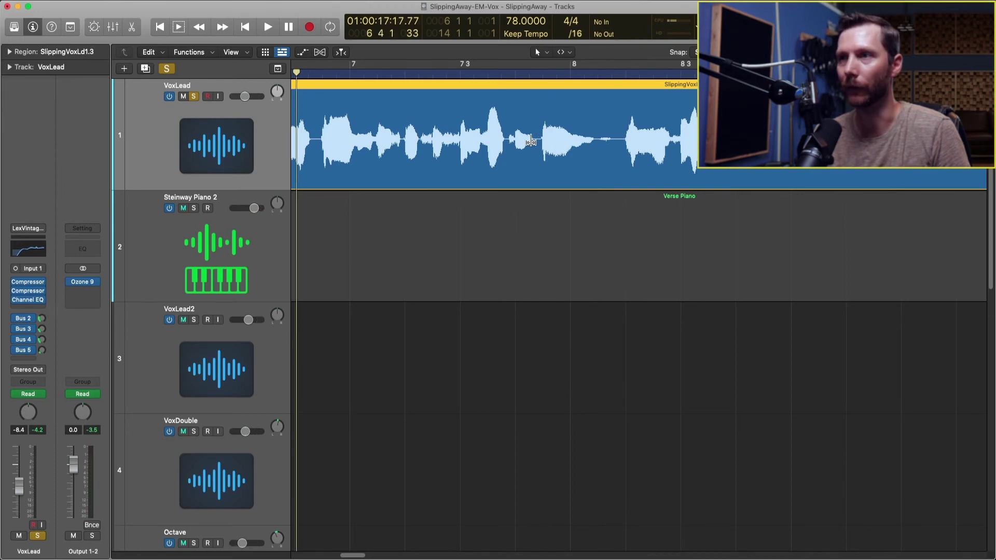
mouse_move(531, 140)
left_mouse_down()
mouse_move(542, 140)
mouse_move(506, 140)
left_mouse_up()
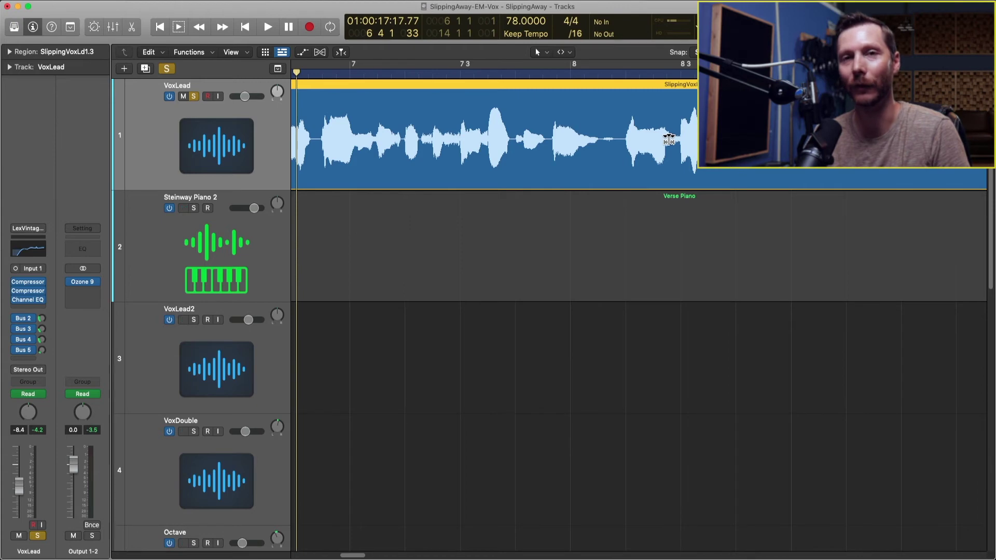
left_click(669, 141)
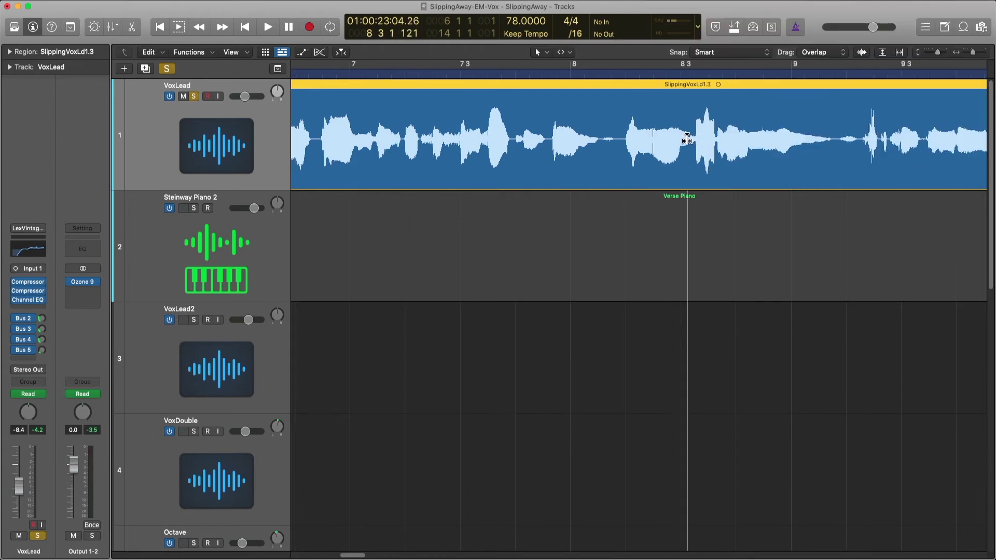
Step: Stop playback and open the empty Verse Piano MIDI region in the Piano Roll
key("space")
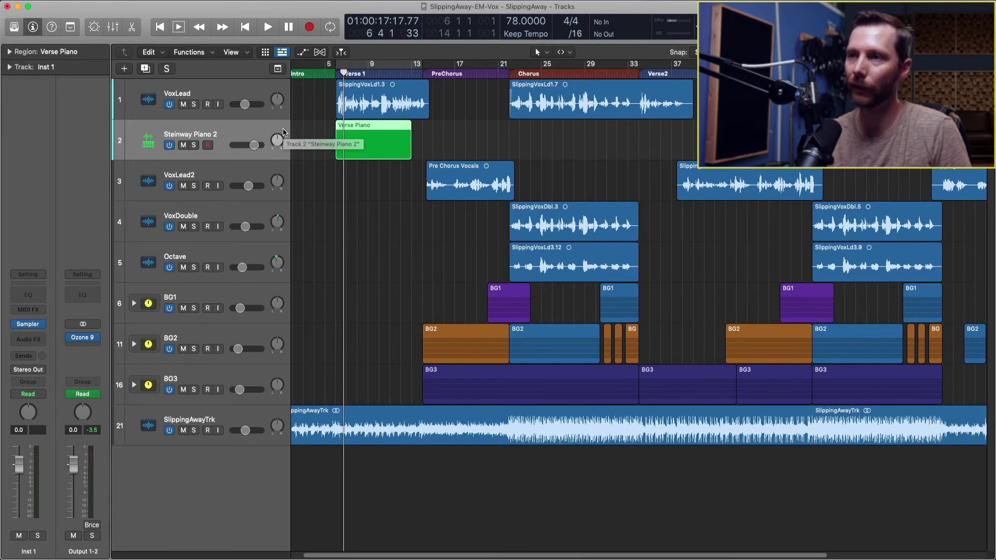
key("p")
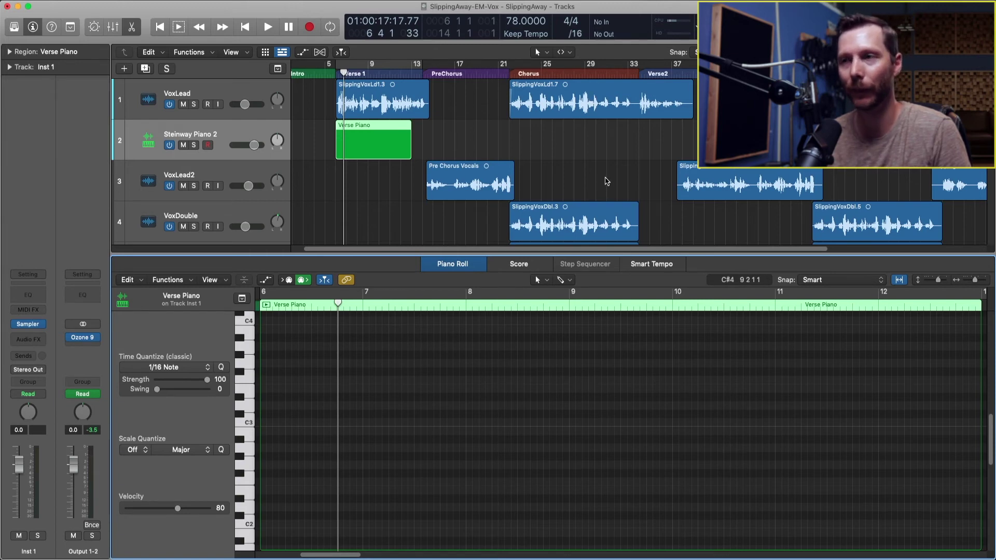
Step: With the Pencil Tool active, draw a low one-bar D3 note at bar 6
left_click(572, 281)
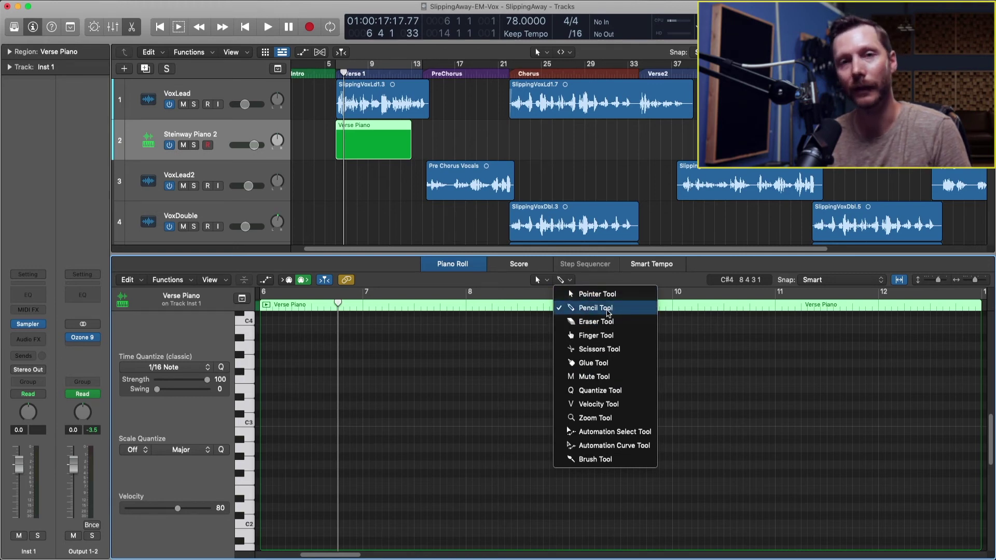
left_click(608, 310)
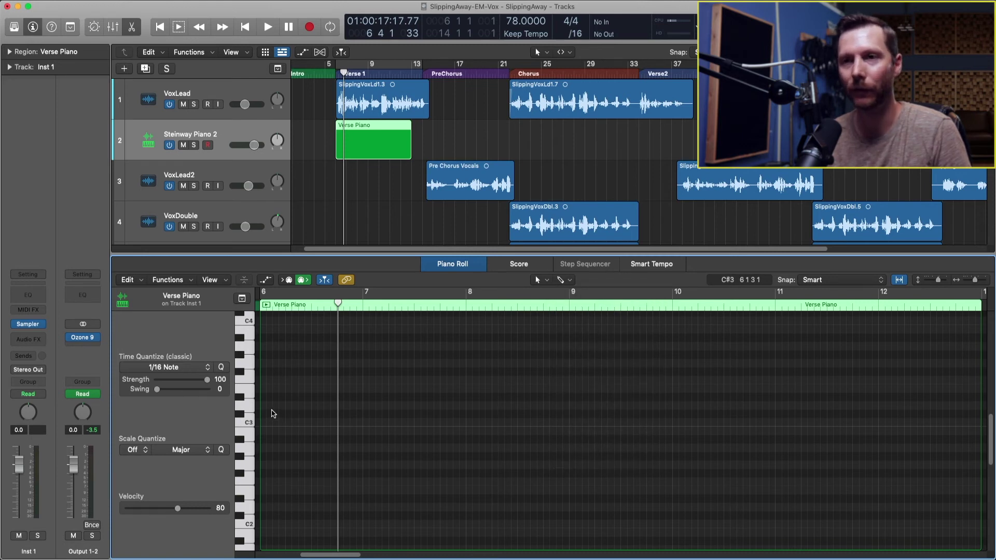
mouse_move(263, 405)
left_mouse_down()
mouse_move(362, 412)
mouse_move(367, 391)
left_mouse_up()
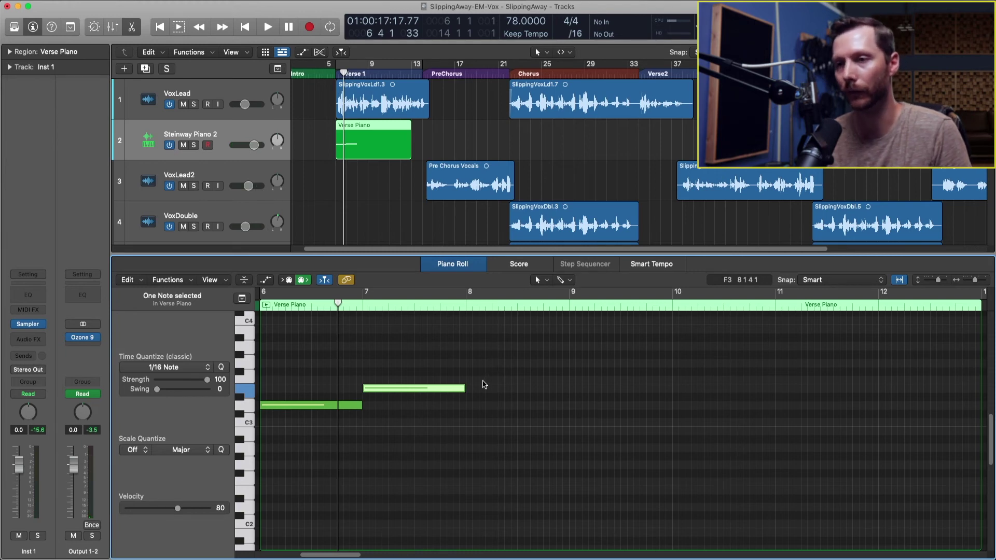
Step: Keep the Pencil Tool and adjust the E3 note's length so it runs to bar 8
left_click(562, 280)
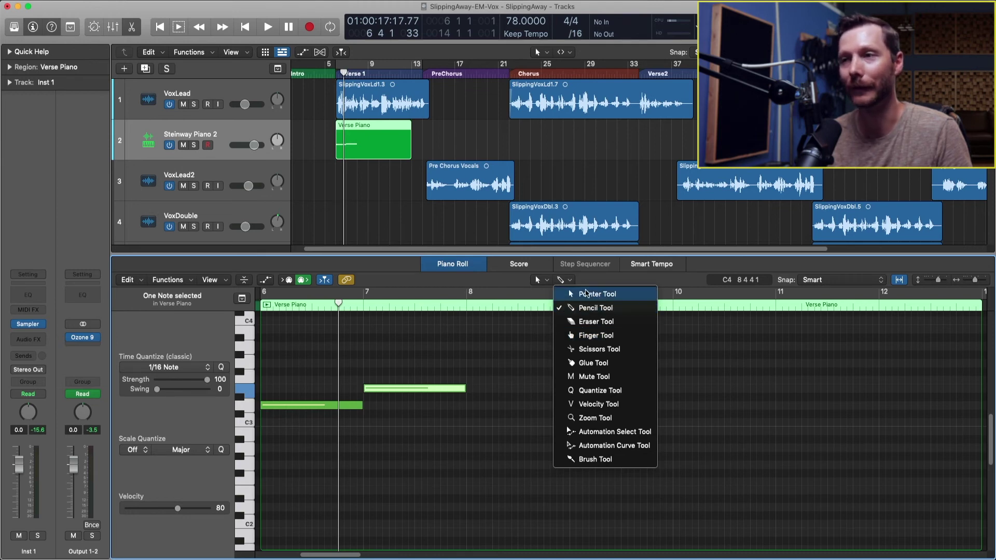
left_click(489, 296)
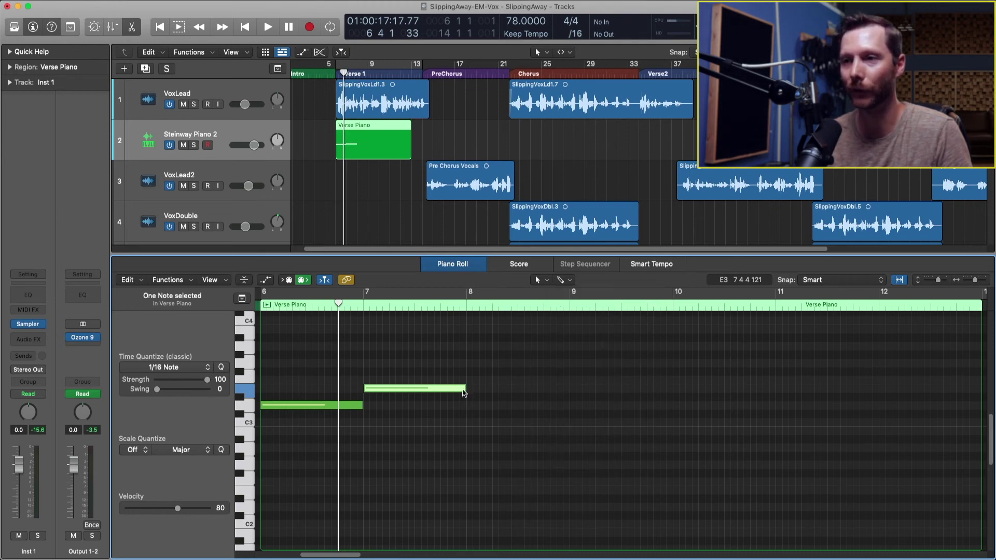
mouse_move(465, 389)
left_mouse_down()
mouse_move(612, 393)
mouse_move(449, 394)
mouse_move(465, 392)
left_mouse_up()
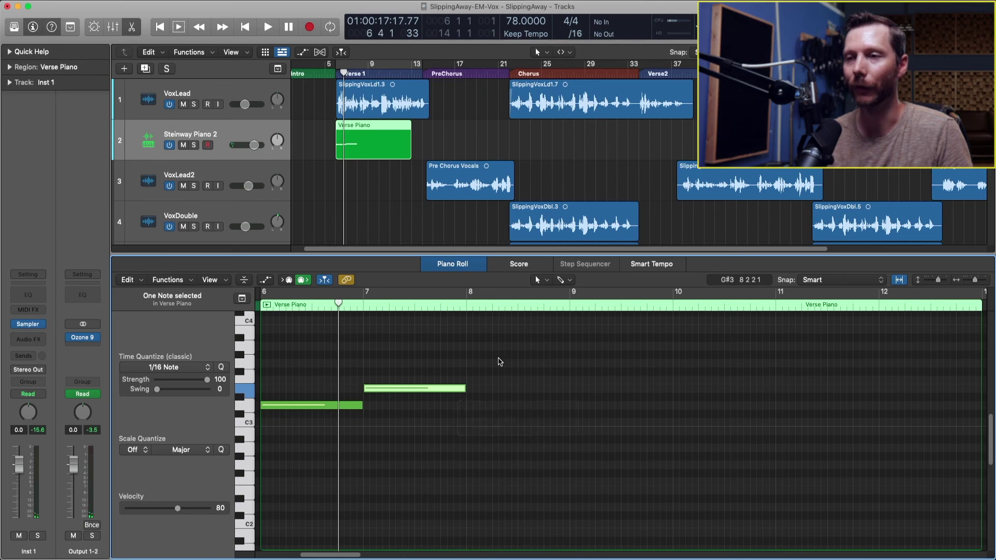
left_click(564, 281)
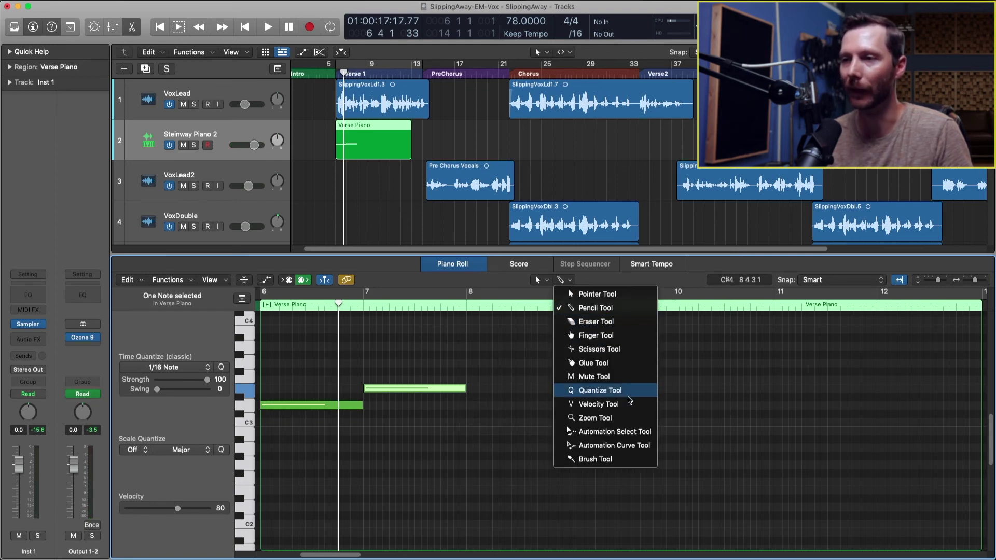
Step: Choose the Quantize Tool and nudge the E3 note slightly off the bar-7 grid
left_click(614, 393)
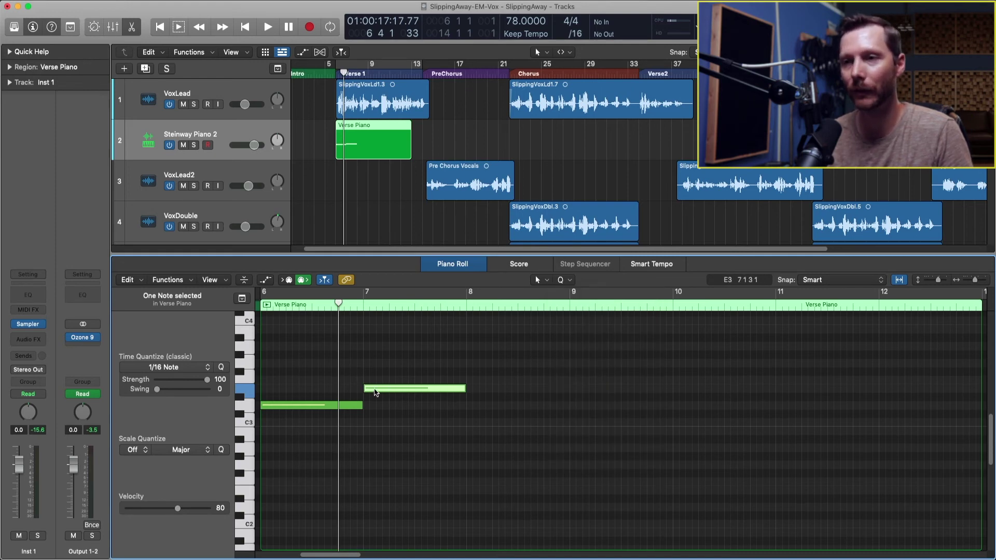
left_click_drag(373, 391, 379, 392)
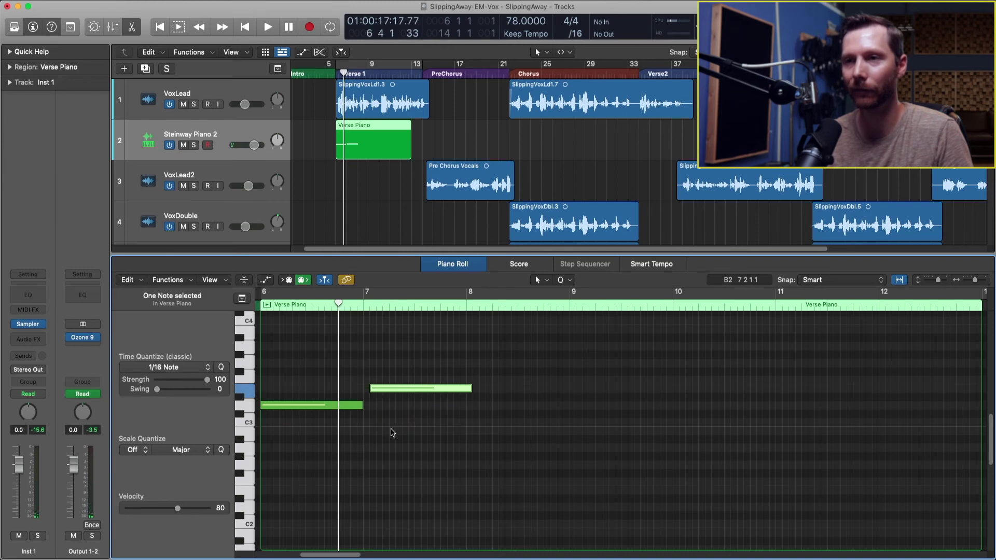
left_click(338, 377)
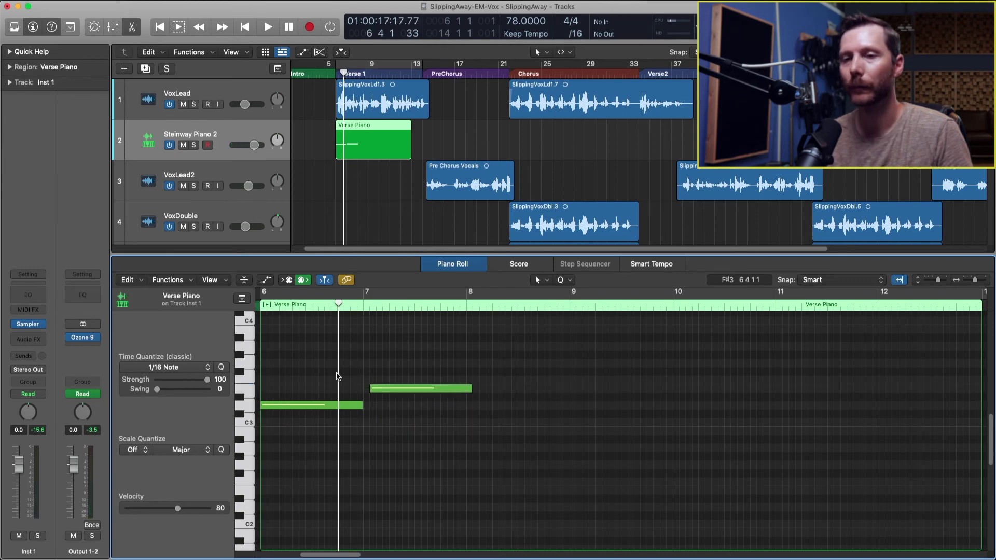
Step: Set Time Quantize to 1/4 Note and quantize the E3 note onto bar 7
left_click(151, 369)
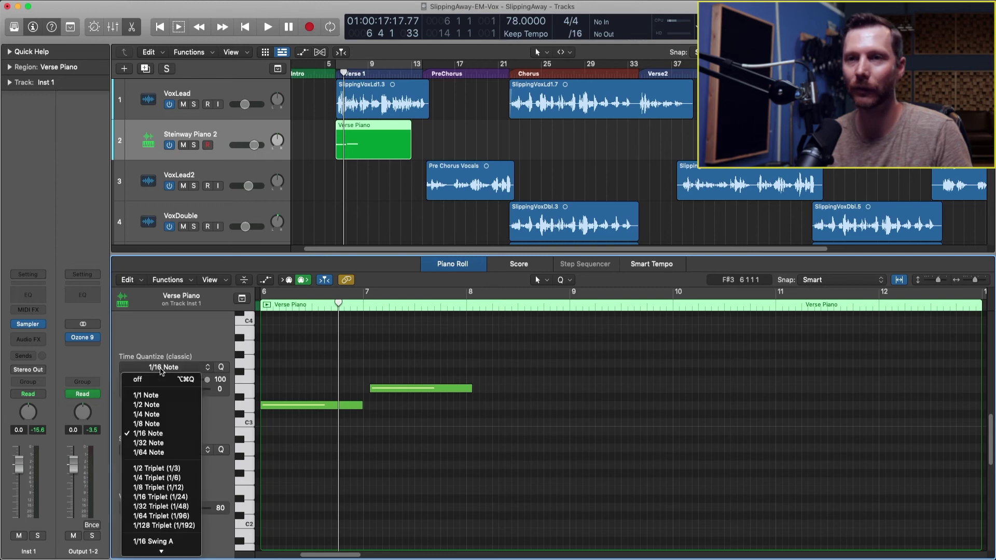
left_click(162, 415)
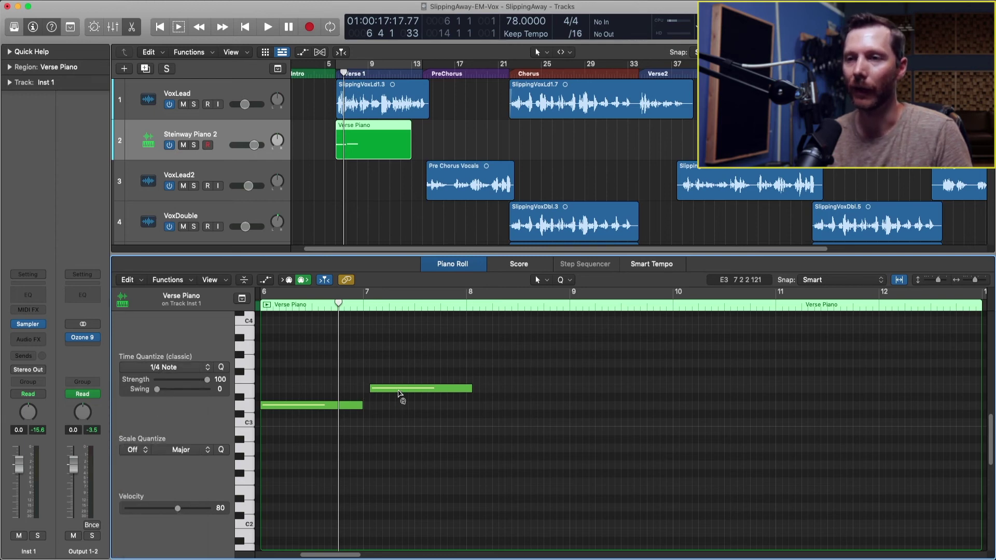
mouse_move(397, 395)
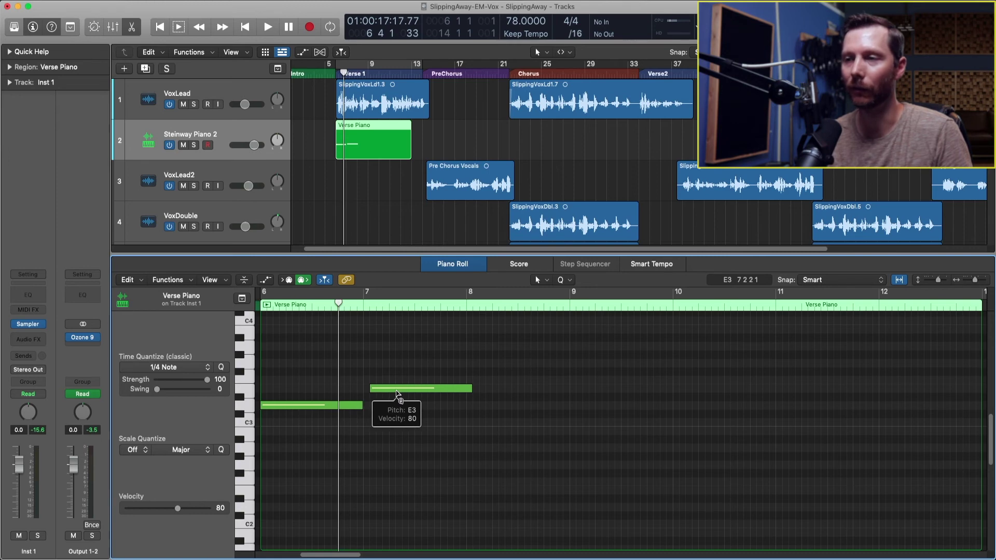
left_click_drag(398, 394, 368, 395)
mouse_move(369, 396)
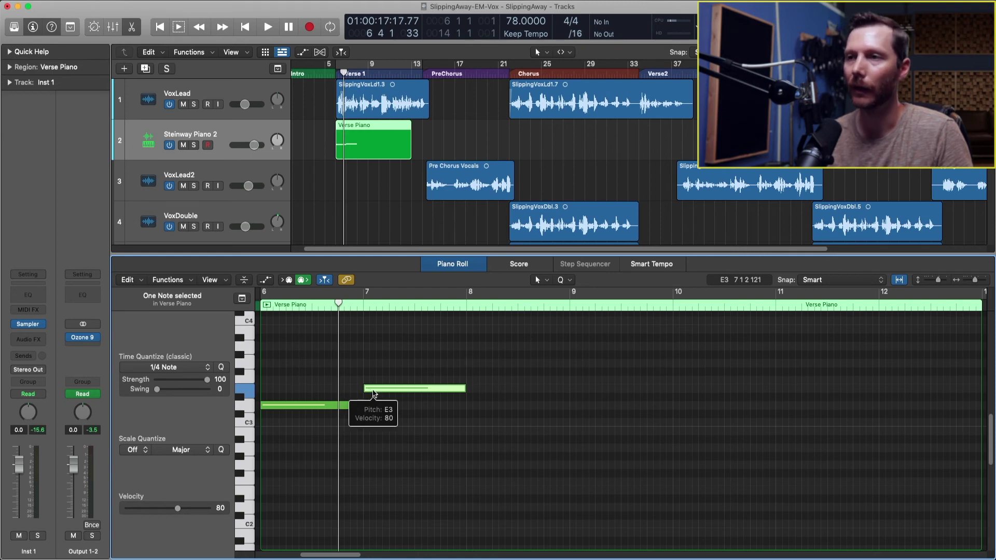
left_click_drag(383, 393, 389, 393)
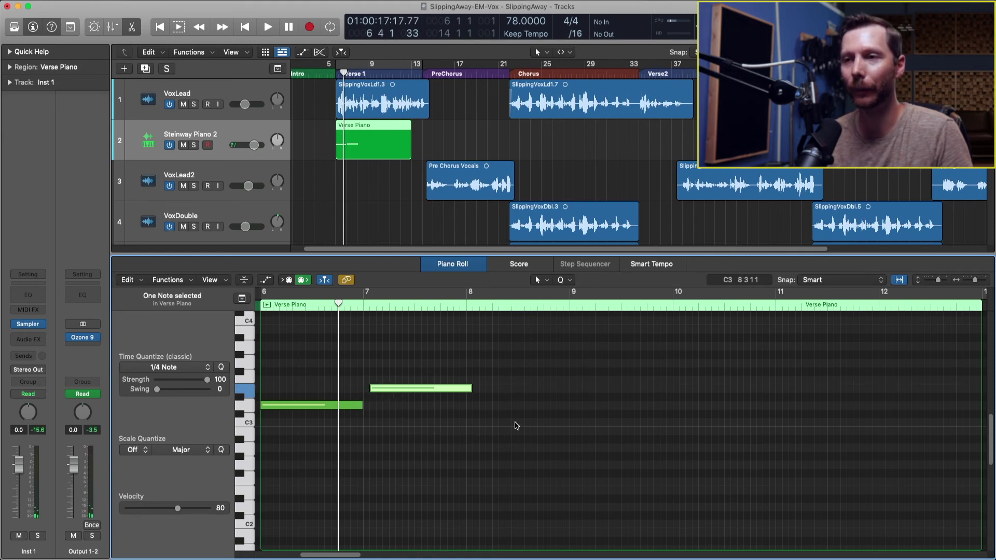
left_click_drag(545, 433, 402, 363)
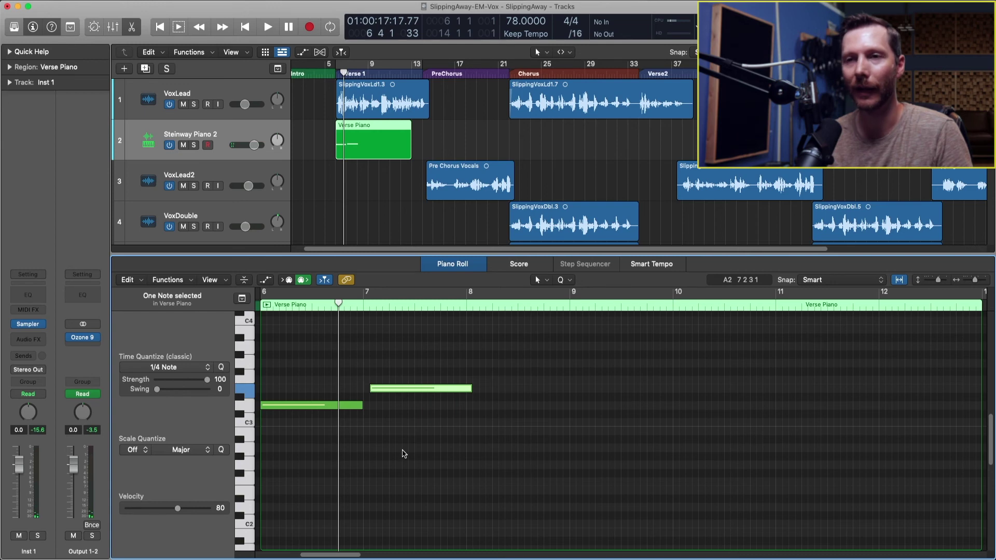
key("q")
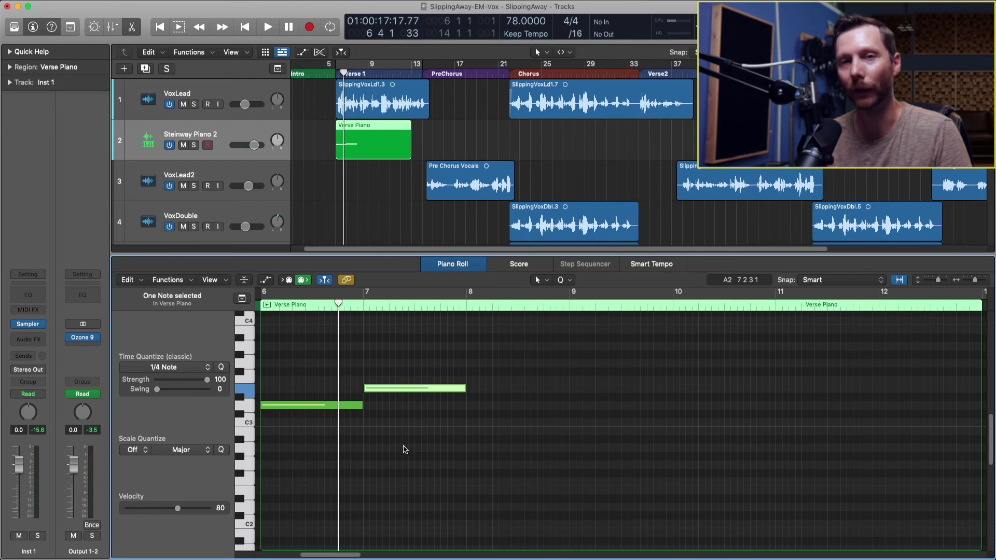
Step: With the Velocity Tool, drag on the E3 note to set its velocity to 82
left_click(565, 281)
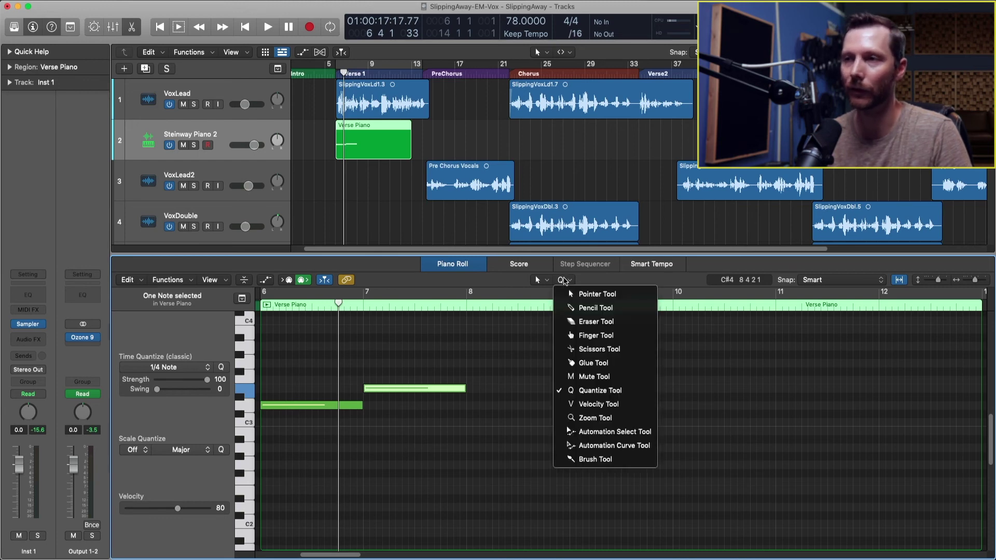
left_click(578, 408)
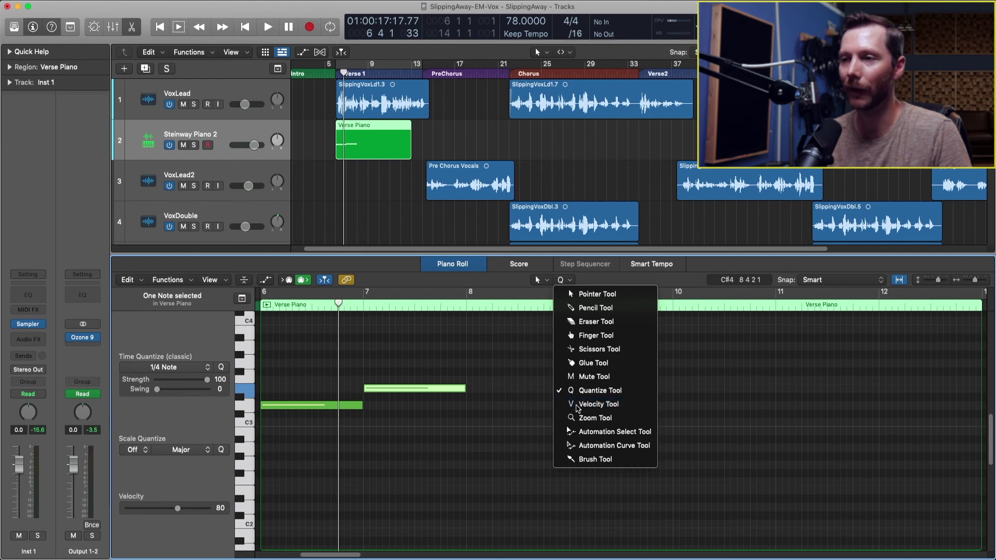
left_click(418, 390)
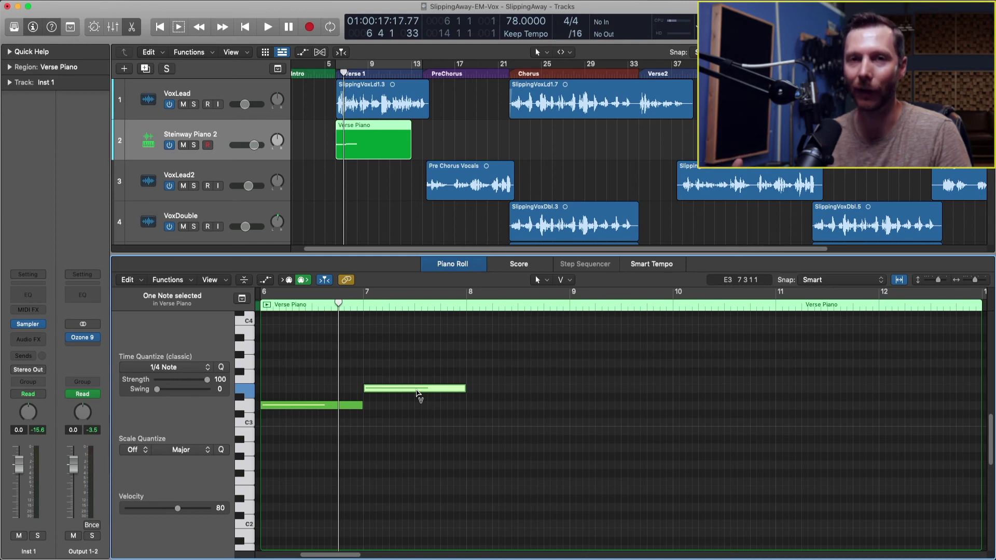
left_click_drag(417, 392, 411, 476)
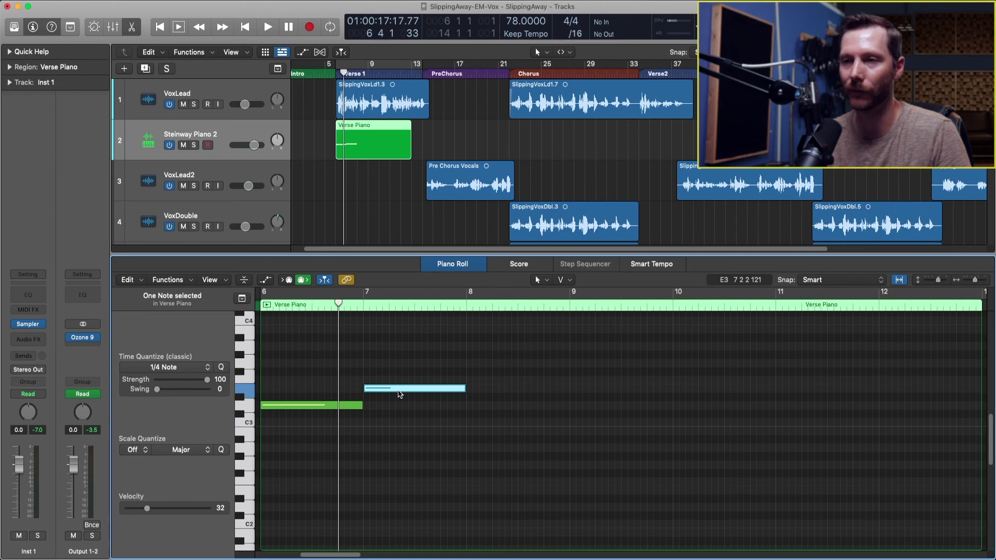
left_click_drag(403, 394, 407, 319)
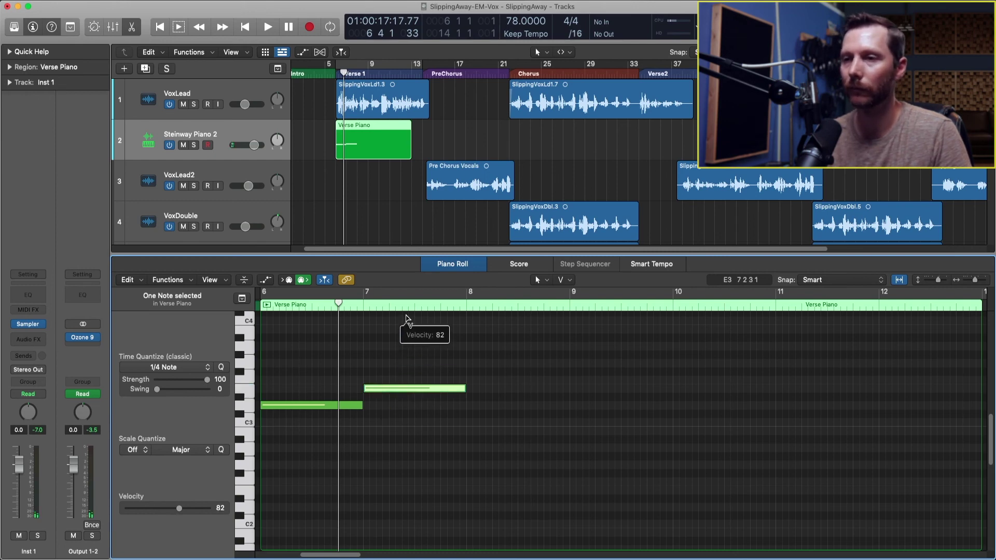
Step: Use the Brush Tool to paint a run of short notes starting at bar 6
left_click(570, 280)
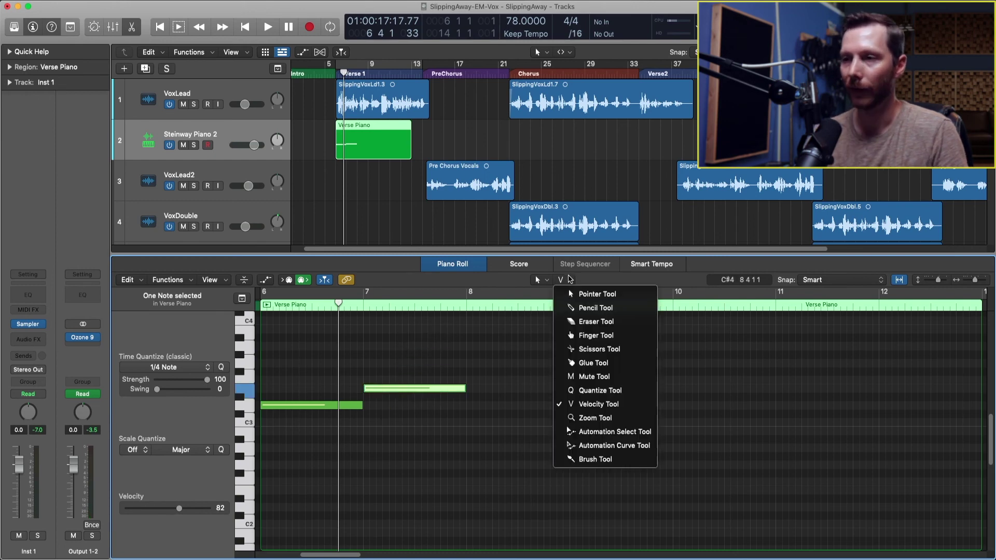
left_click(601, 460)
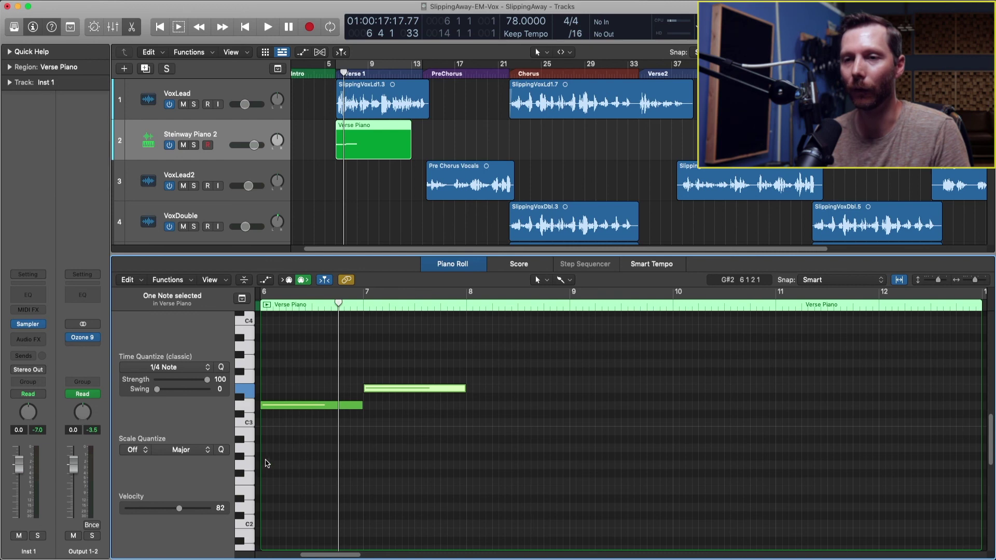
left_click_drag(267, 458, 513, 441)
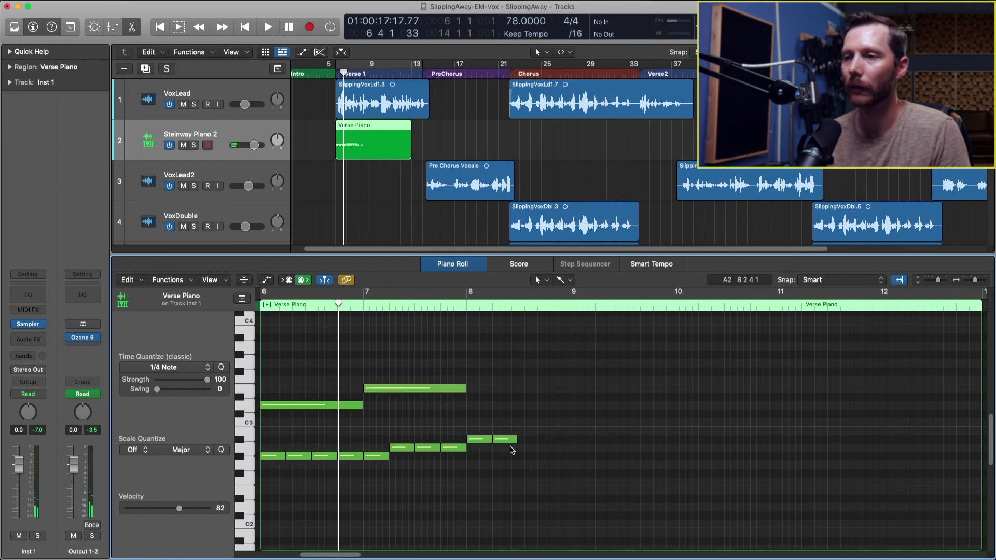
Step: Set Time Quantize to 1/16 Note and paint a wavy run of notes after bar 8
left_click(188, 369)
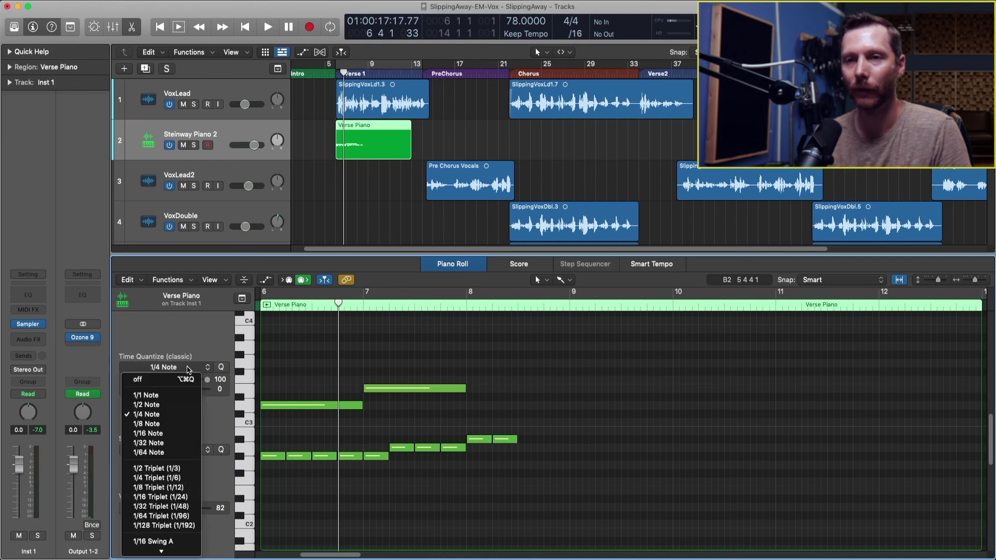
left_click(168, 436)
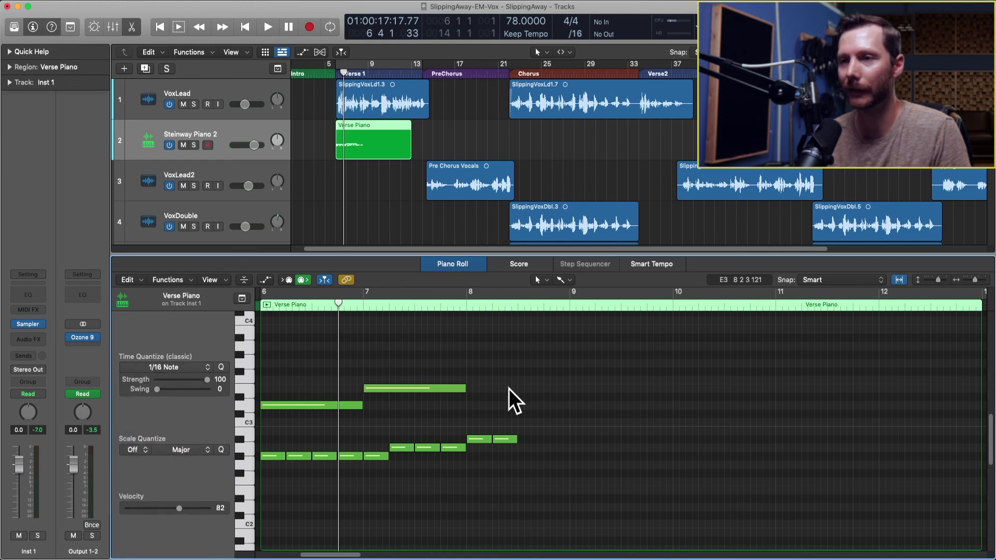
mouse_move(470, 371)
left_mouse_down()
mouse_move(523, 363)
mouse_move(549, 410)
mouse_move(603, 383)
mouse_move(656, 384)
mouse_move(707, 424)
mouse_move(721, 405)
left_mouse_up()
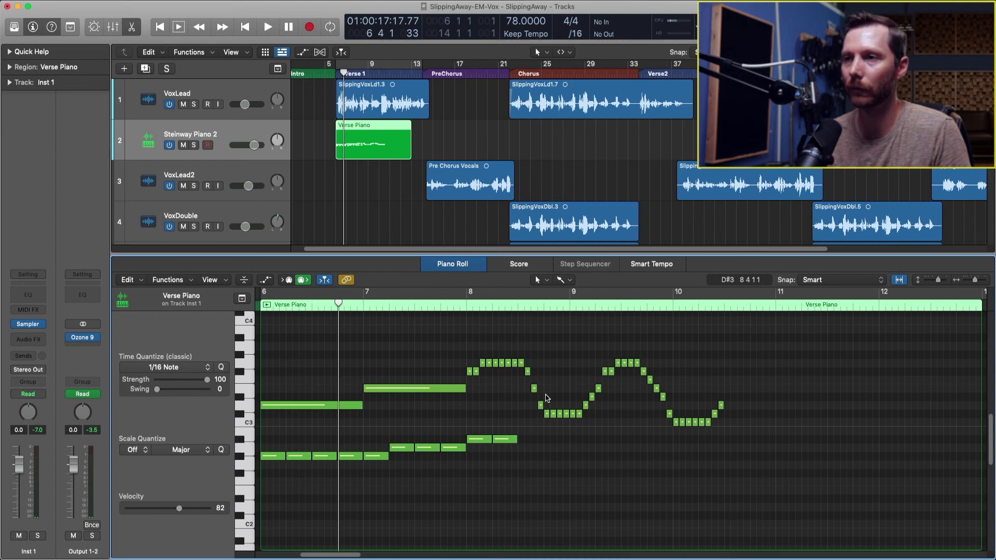
Step: Switch to the Pencil Tool and draw a one-bar A3 note at bar 6
left_click(561, 280)
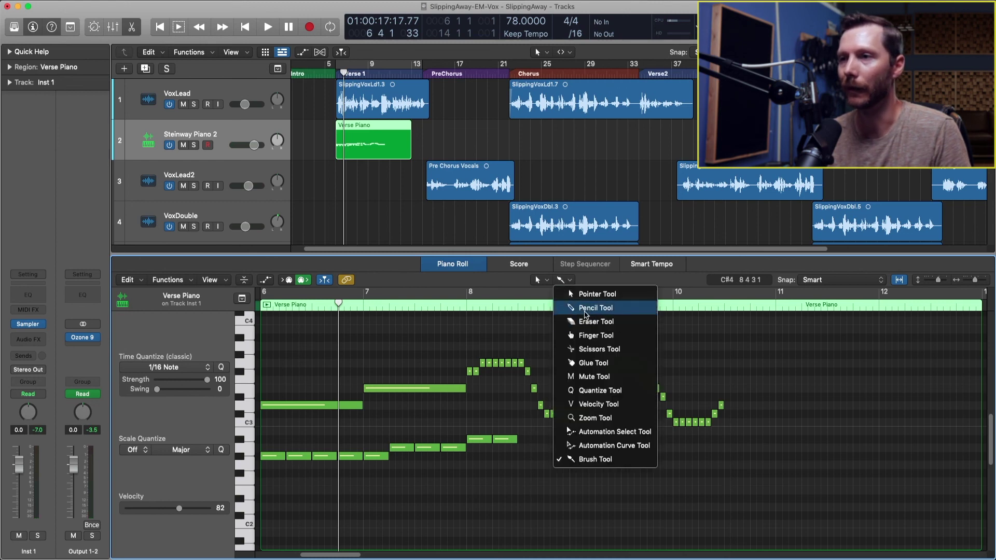
left_click(583, 309)
left_click_drag(265, 347, 355, 348)
left_click_drag(414, 346, 355, 354)
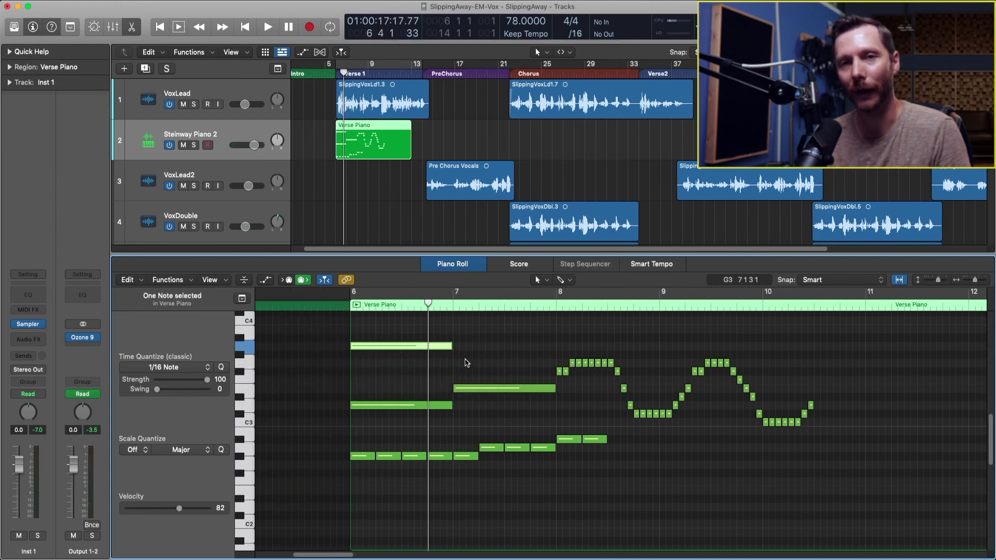
scroll(415, 366, "right", 3)
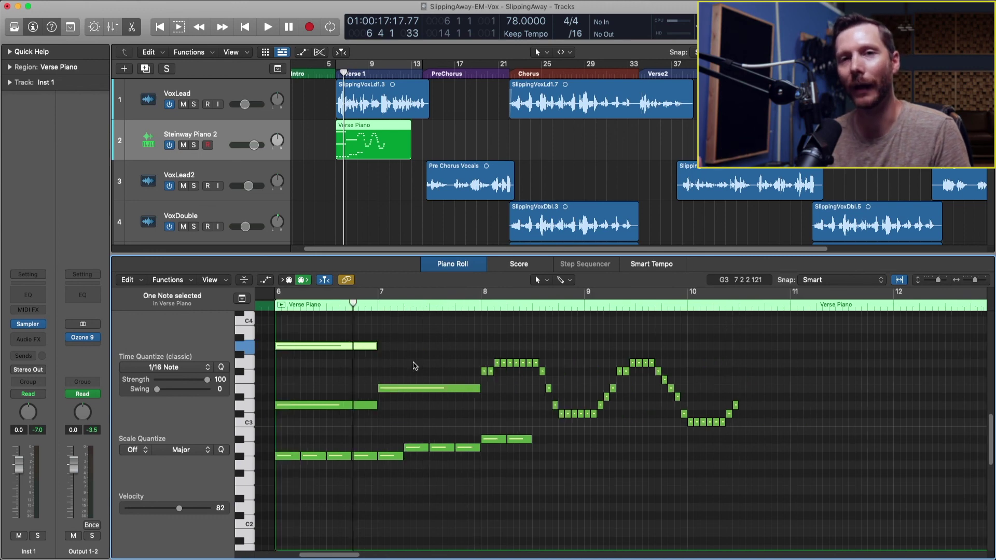